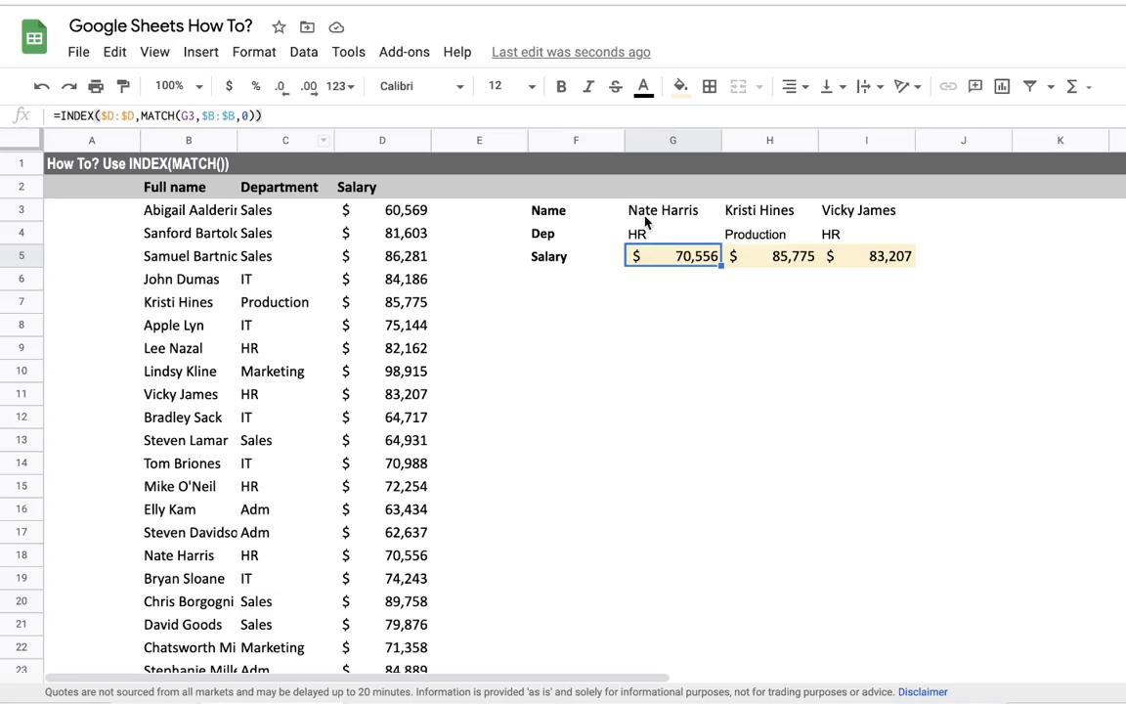
Step: Copy the name in cell G3 over the name in cell B8 to create a duplicate in the Full name column
double_click(661, 255)
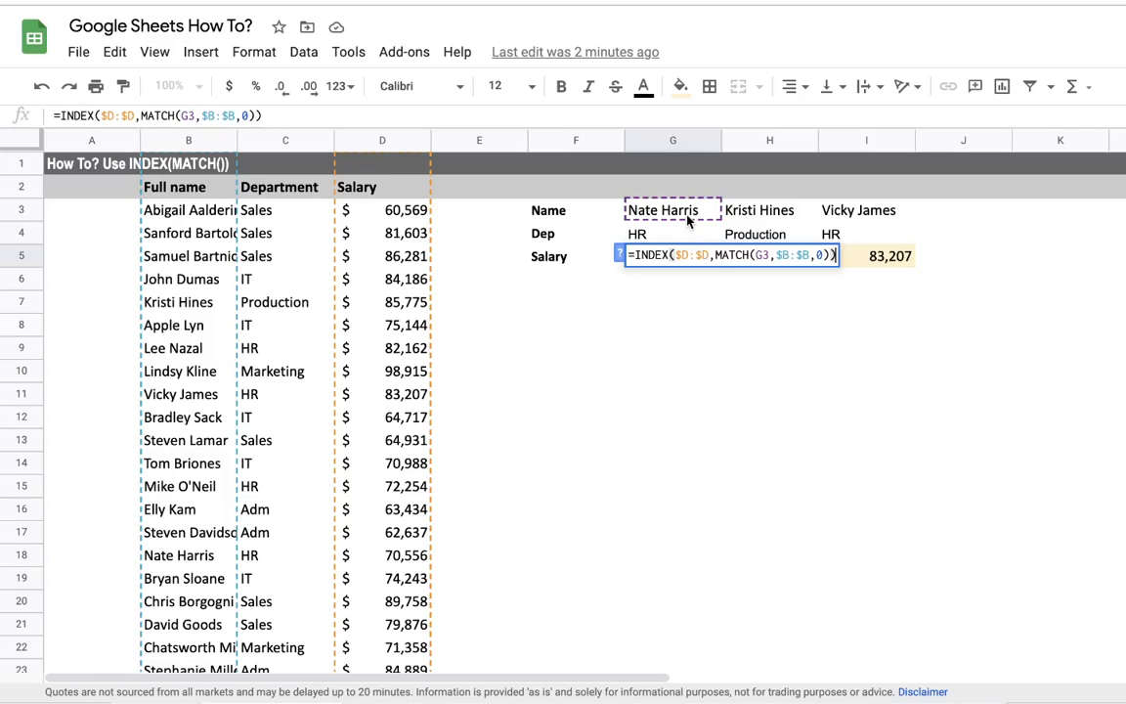
key(Escape)
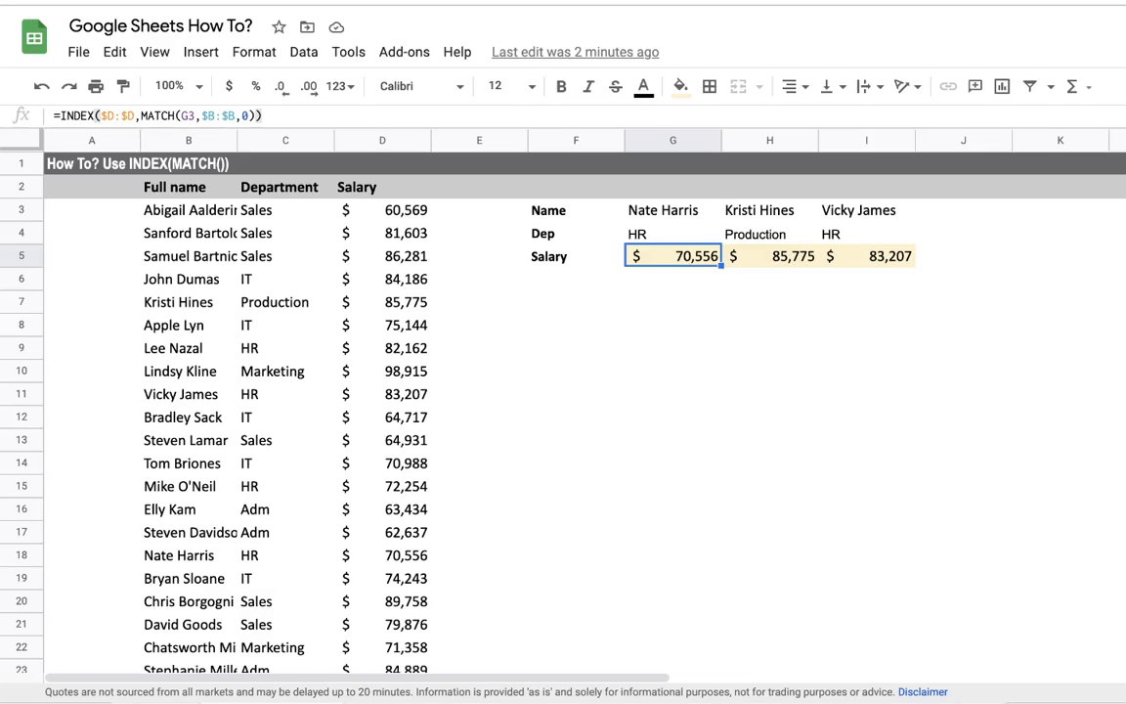
click(688, 218)
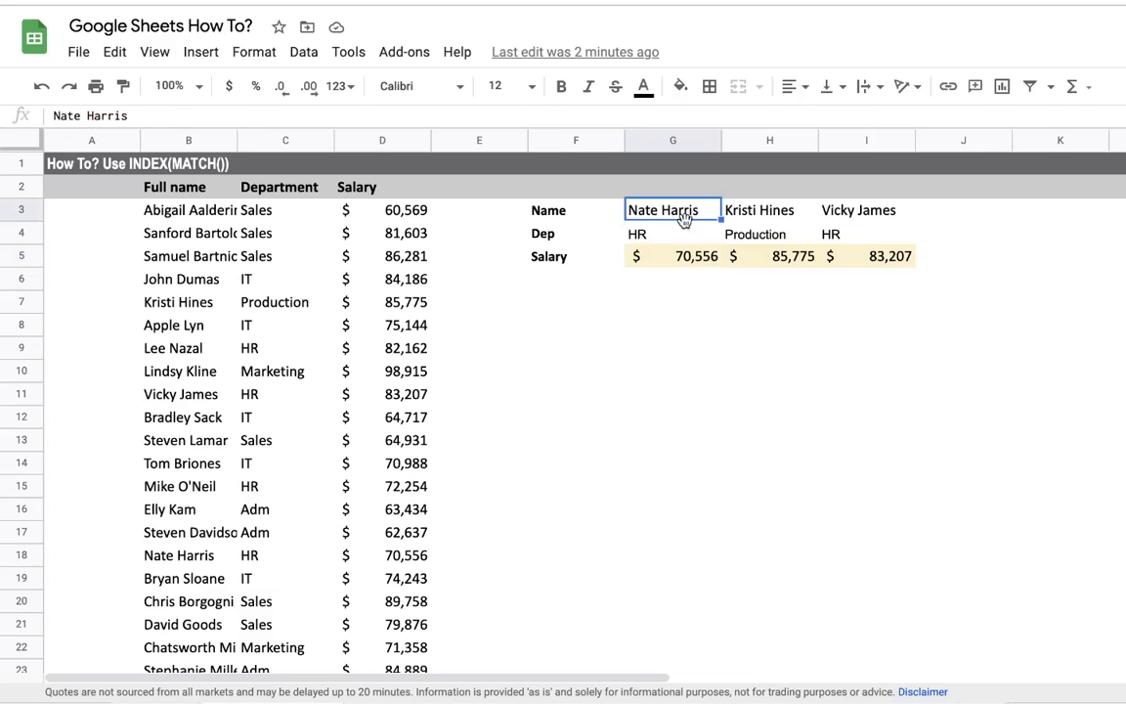
key(ctrl+c)
click(673, 236)
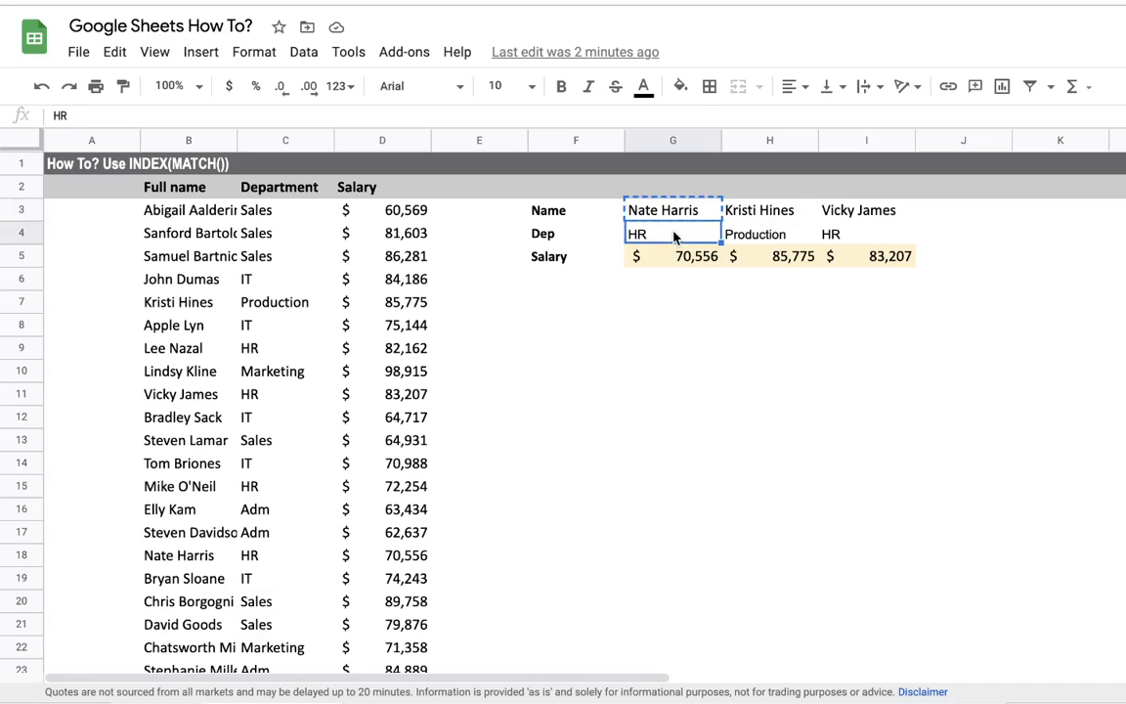
click(176, 331)
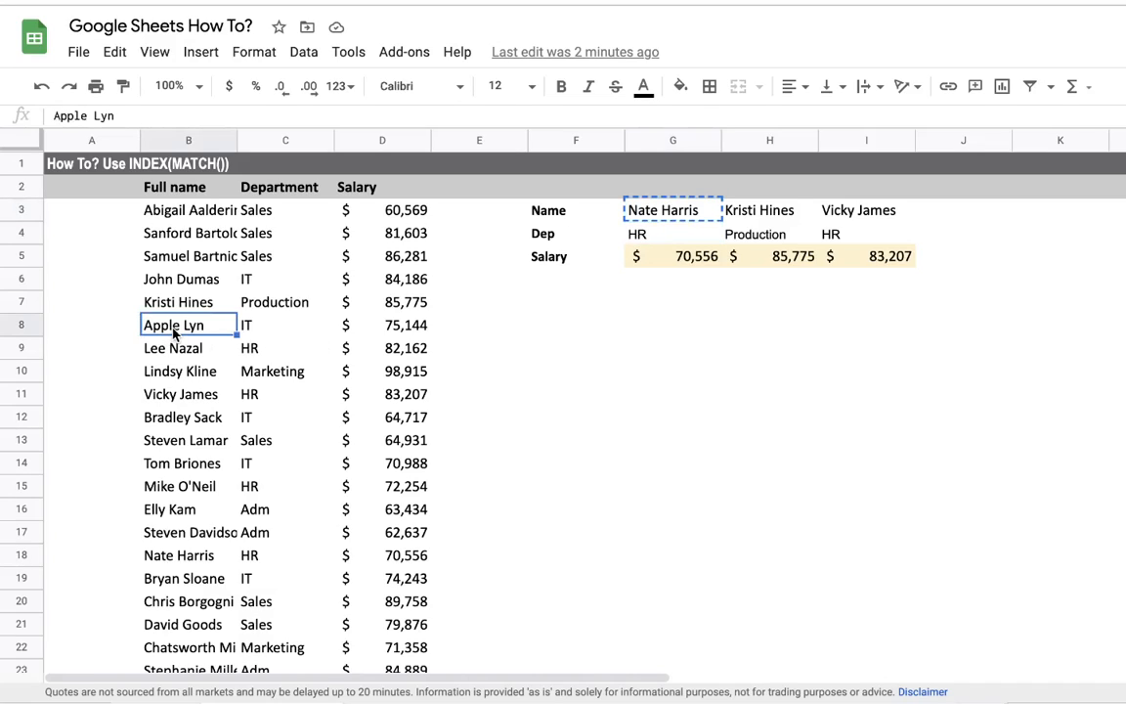
key(ctrl+v)
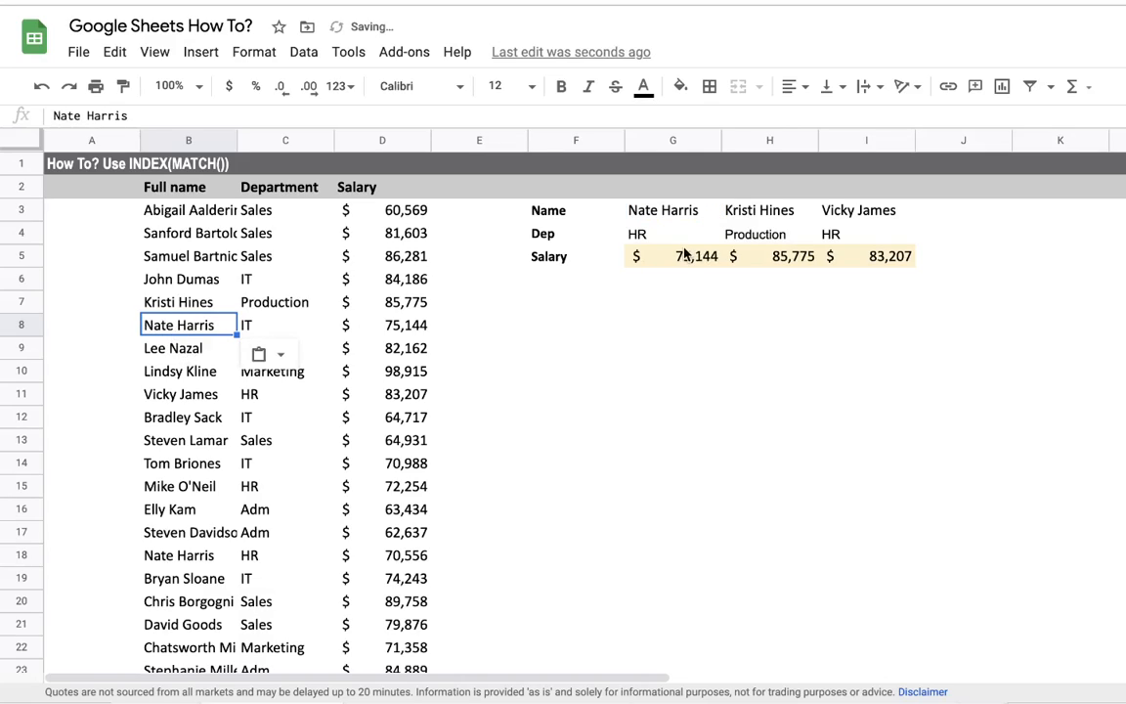
Step: Examine the INDEX MATCH formula in G5 alongside its name and department criteria and the salary in D8
double_click(682, 256)
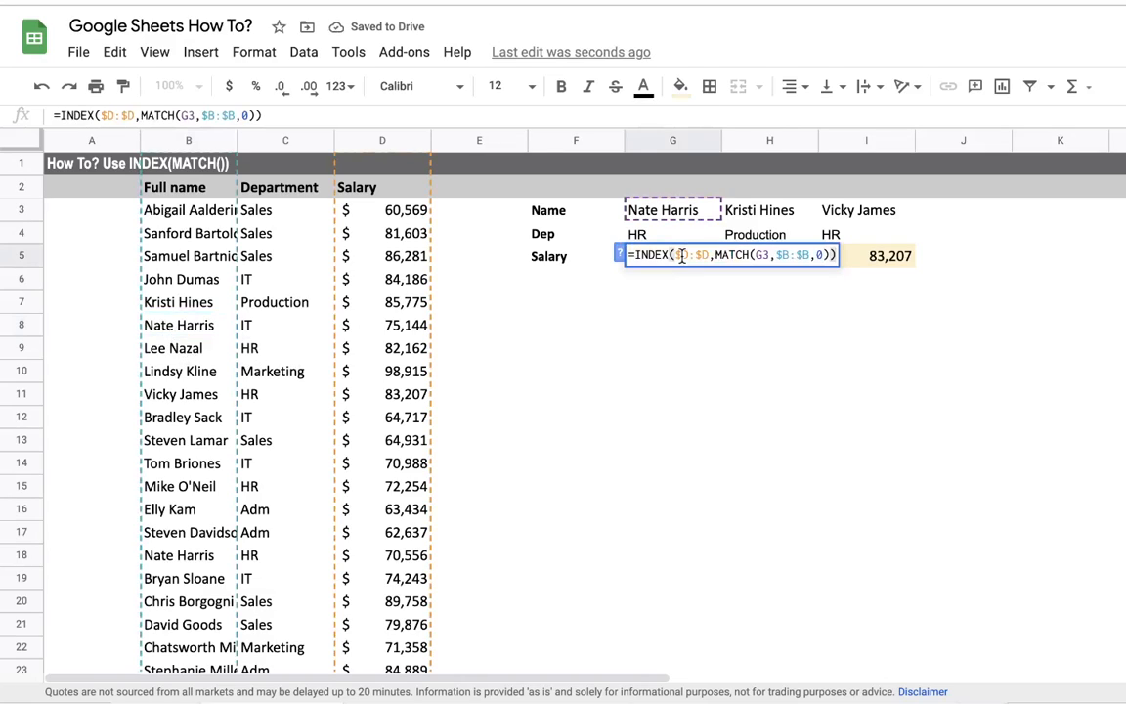
key(Escape)
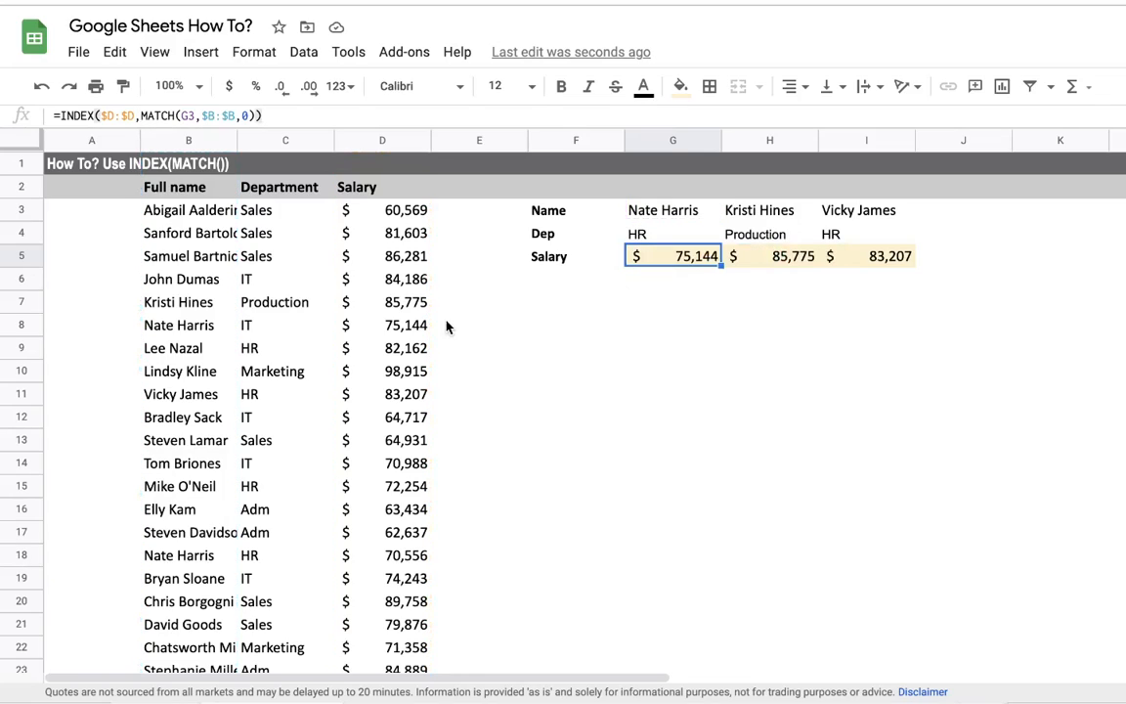
click(409, 332)
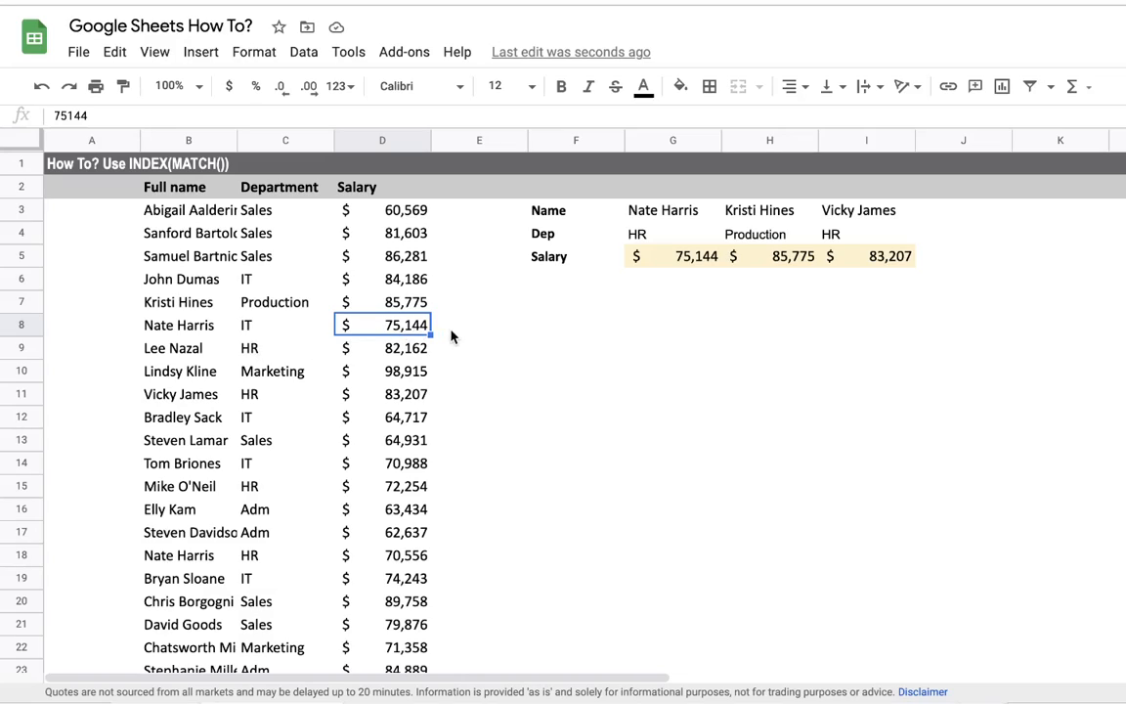
click(681, 265)
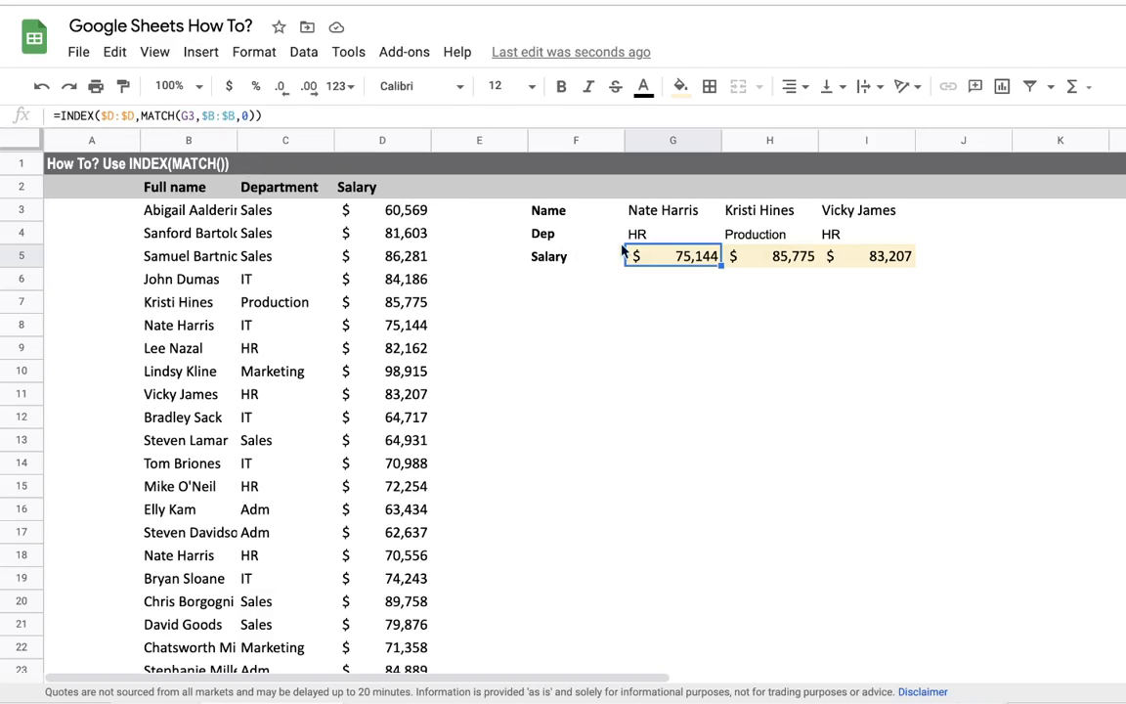
click(648, 215)
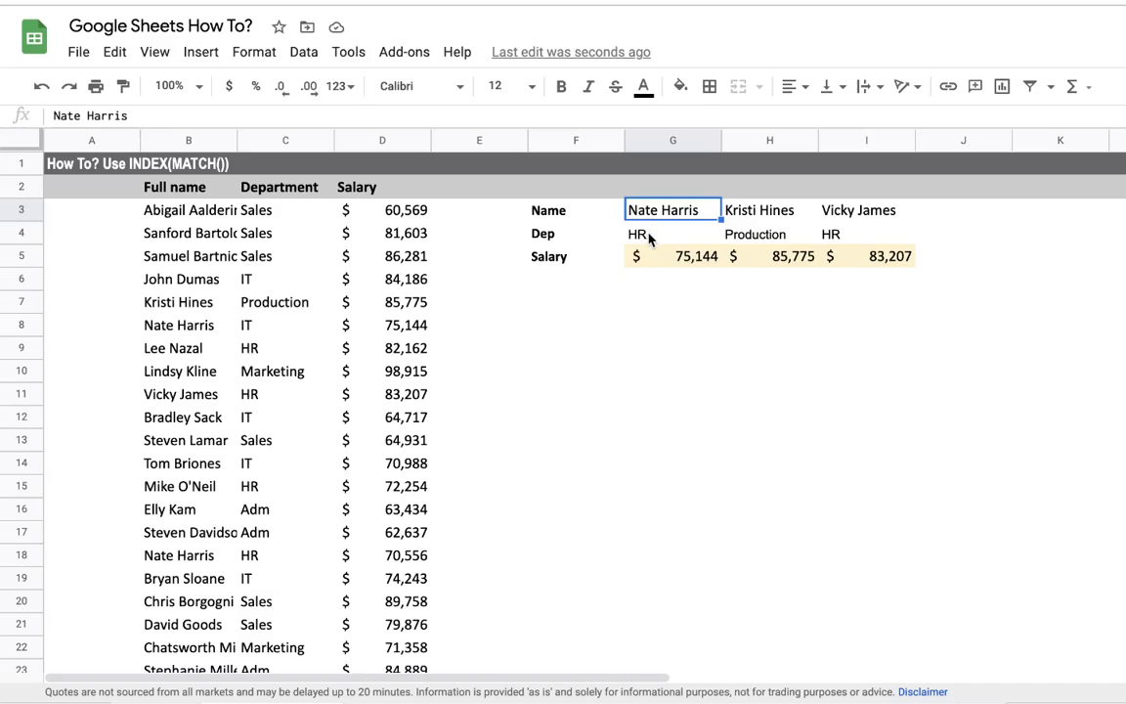
click(649, 238)
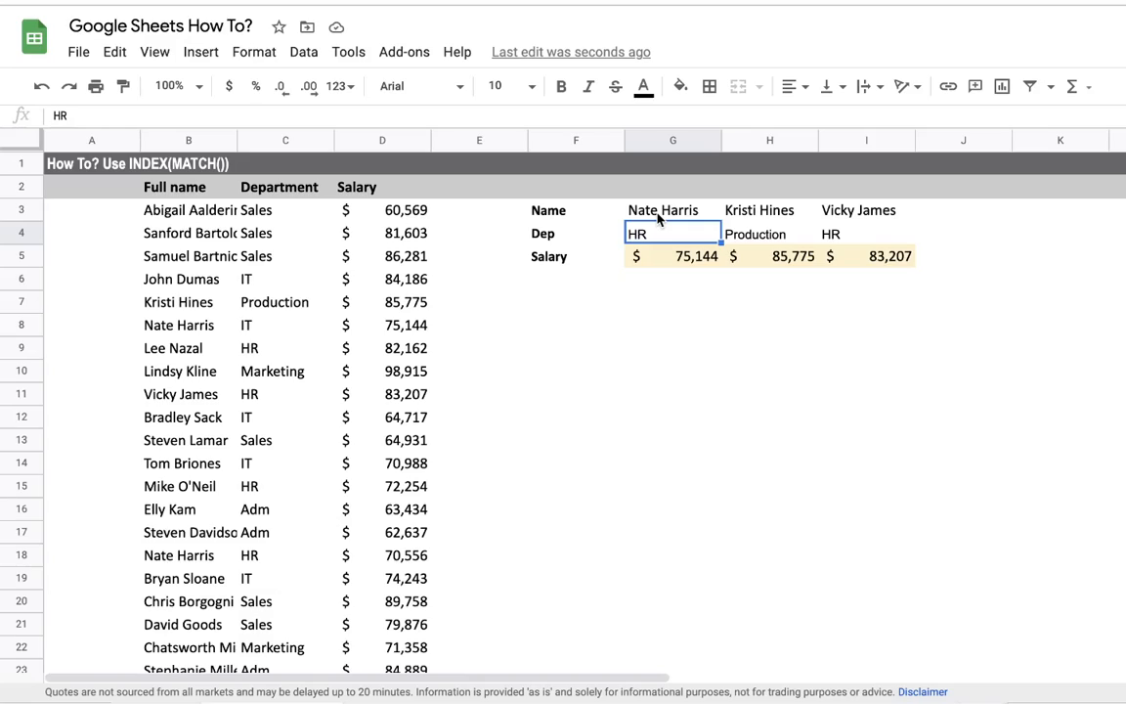
click(658, 219)
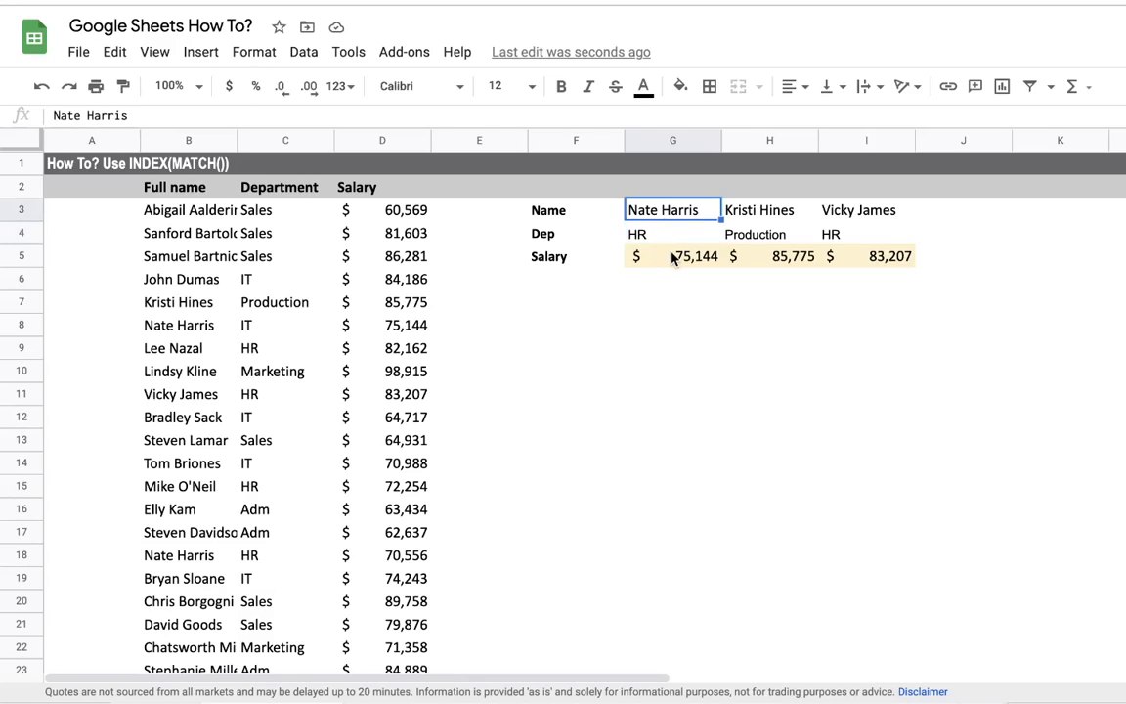
click(673, 256)
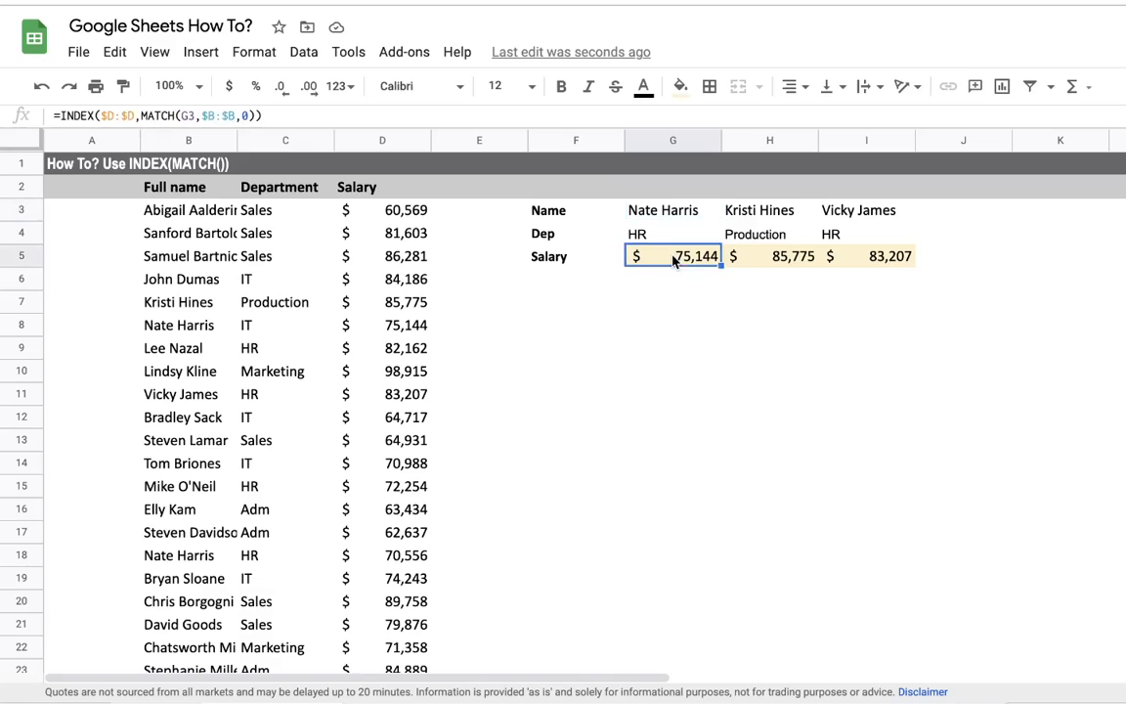
click(294, 115)
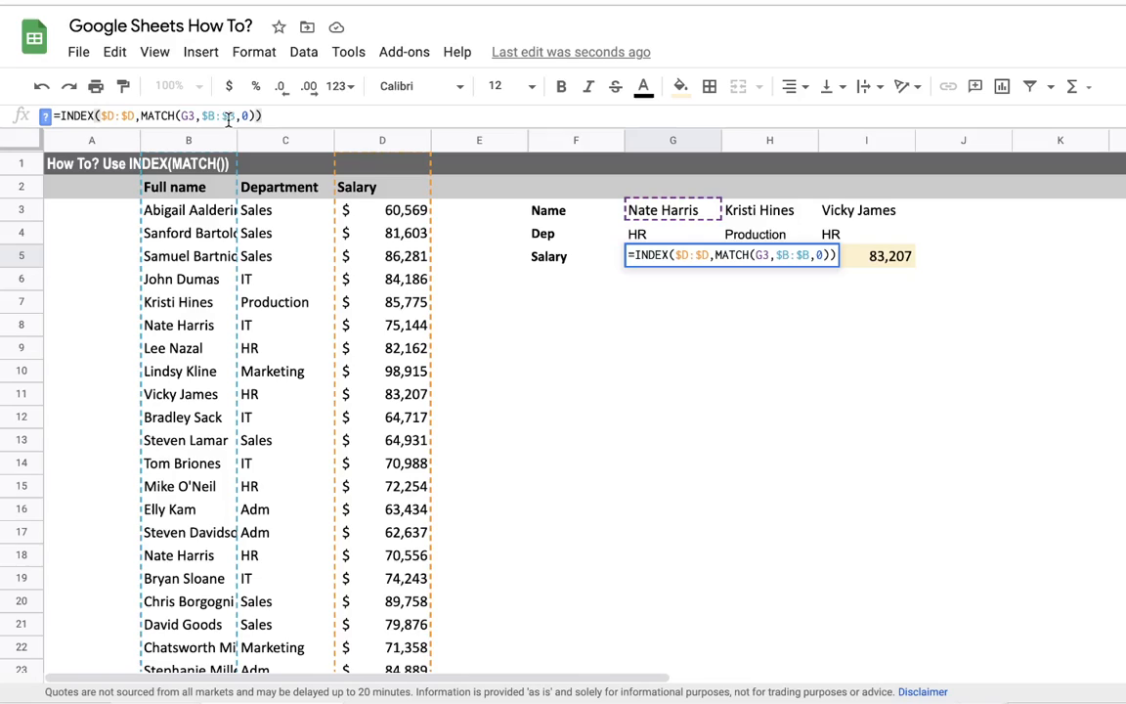
key(Escape)
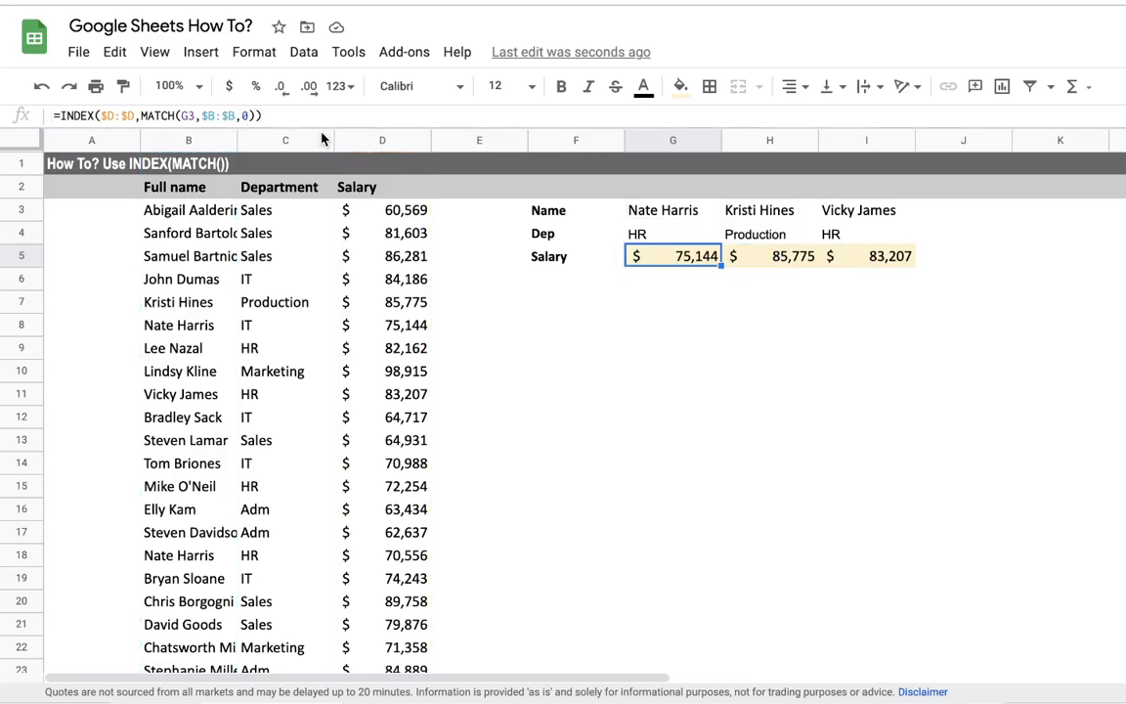
Step: Begin a replacement formula in G5 with INDEX on column D and a nested MATCH searching for 1: =INDEX(D:D,MATCH(1,
text(=IN)
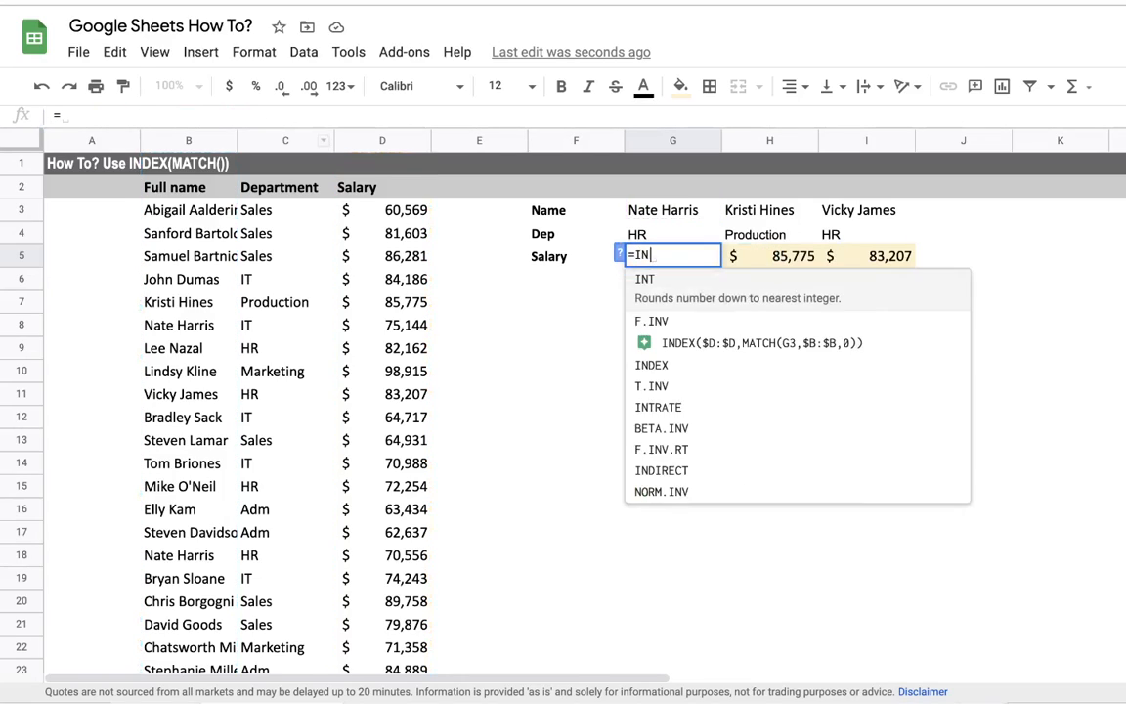
text(DEX()
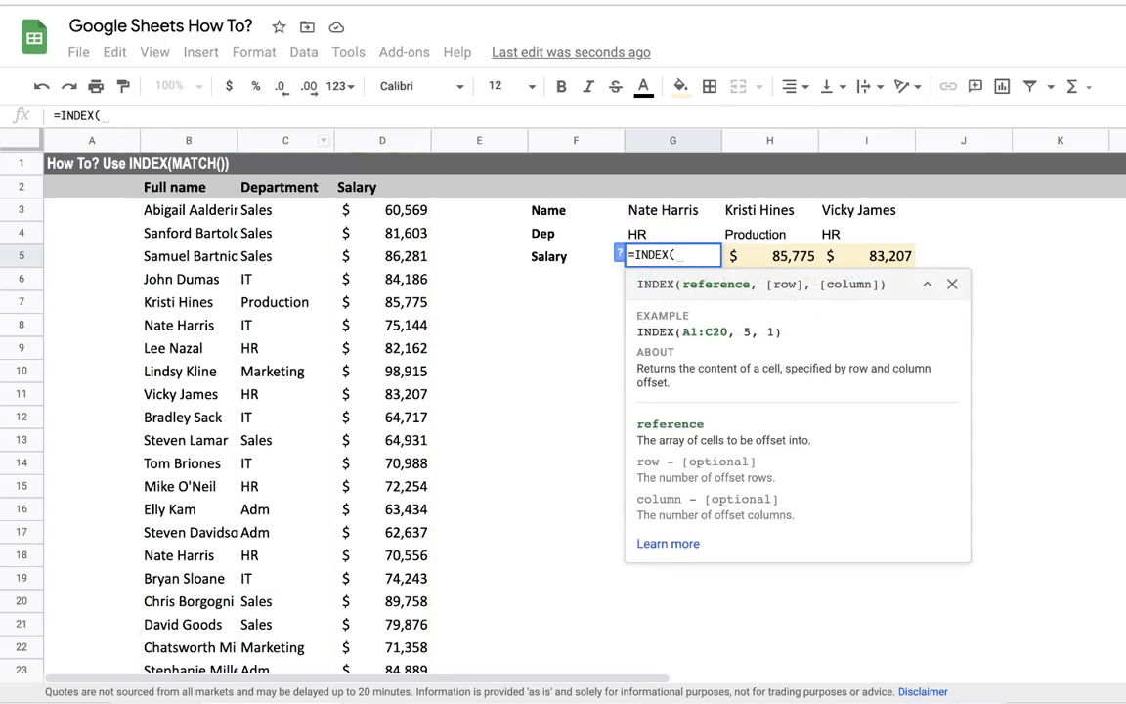
click(381, 143)
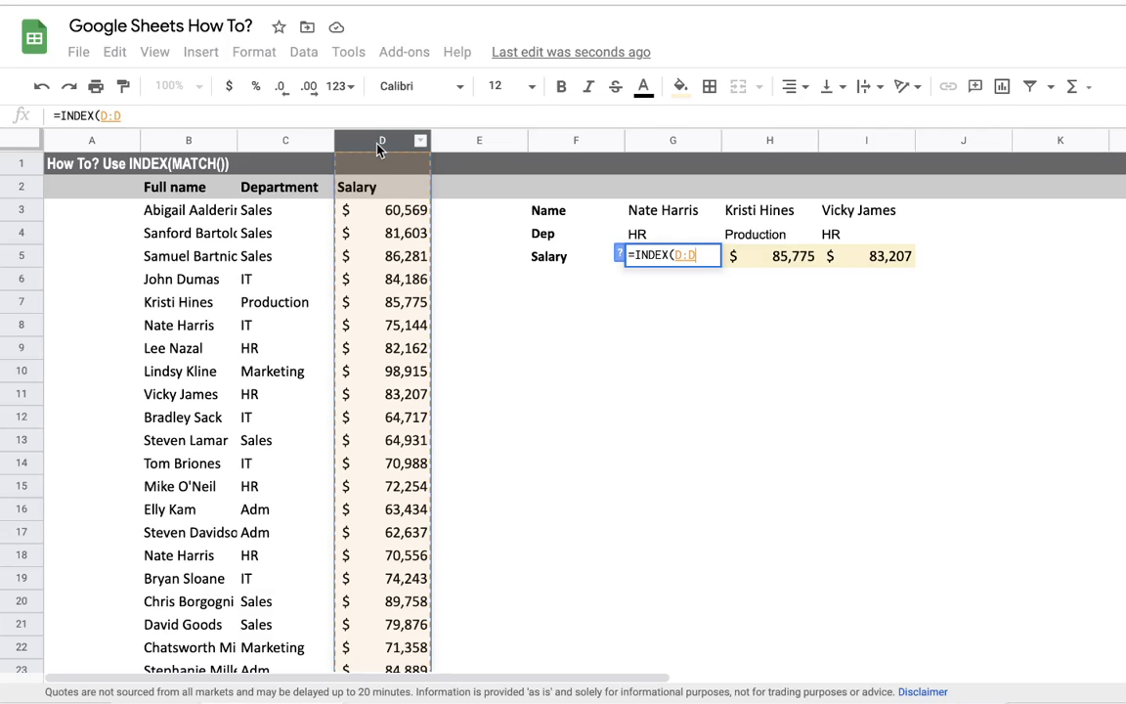
text(,MATCH()
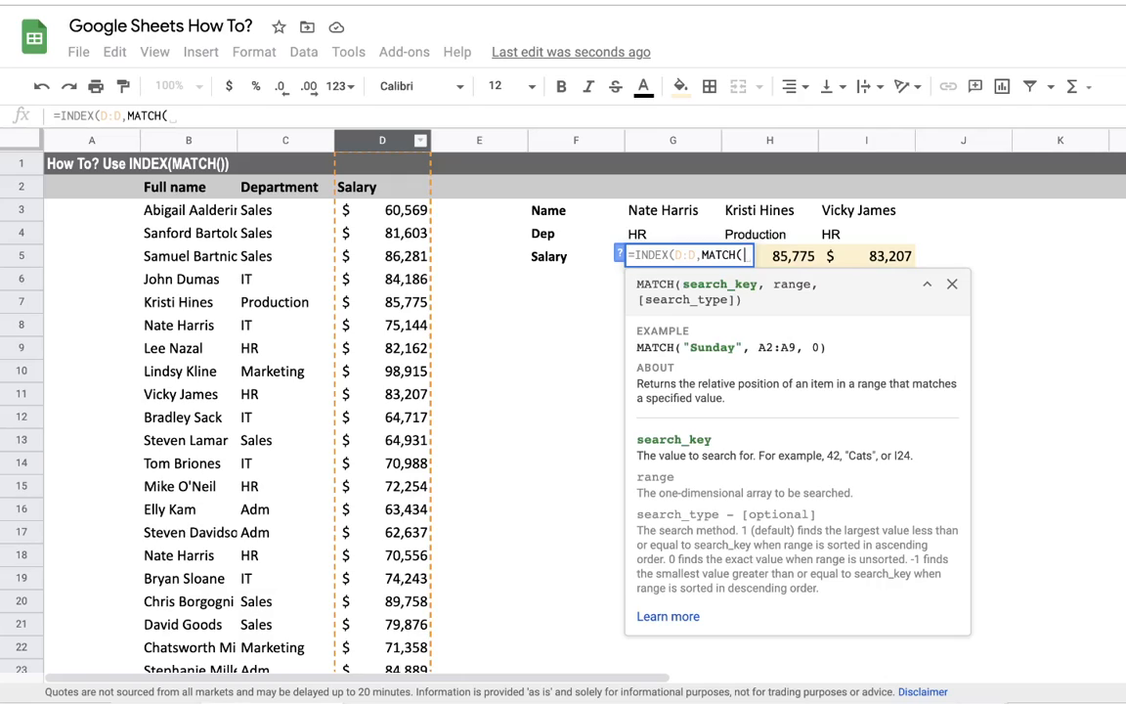
text(1,)
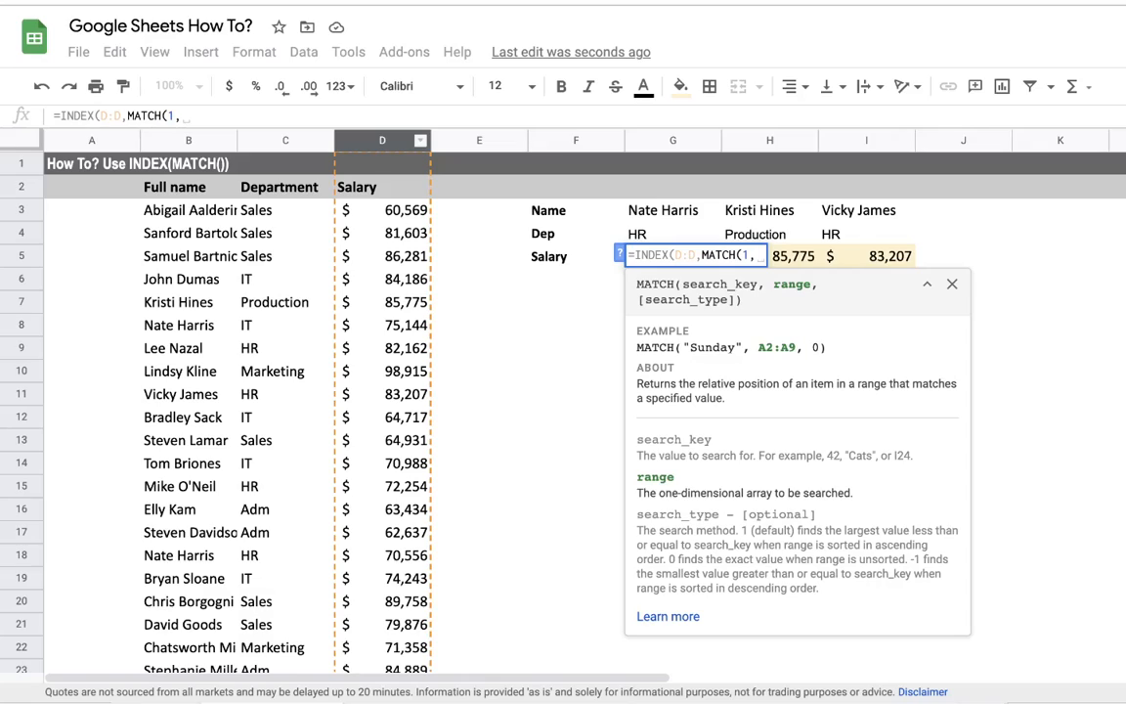
Step: Add the name condition (B:B=G3) to the MATCH range, followed by a multiplication sign
click(177, 117)
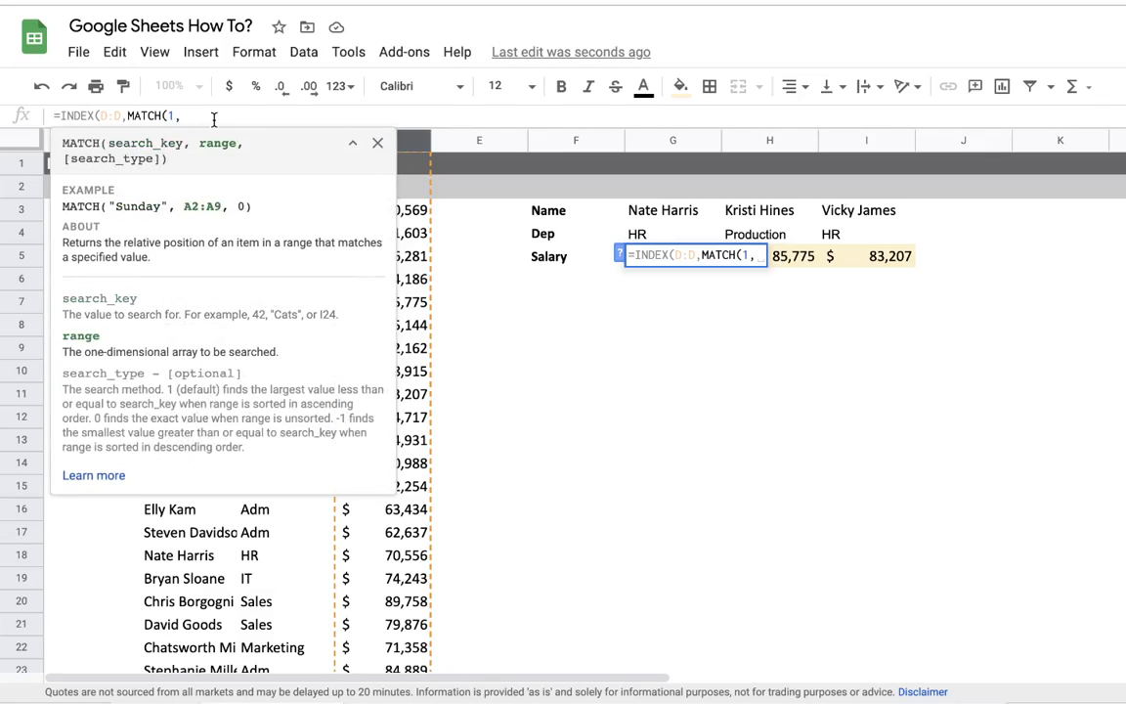
text(()
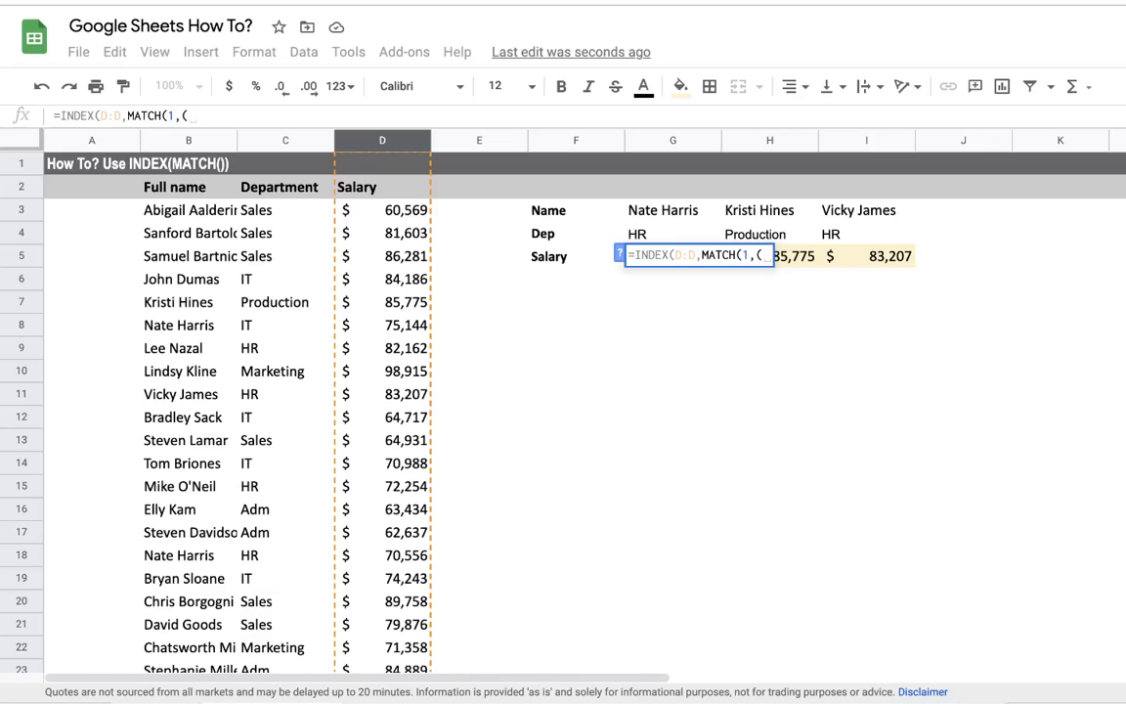
click(191, 142)
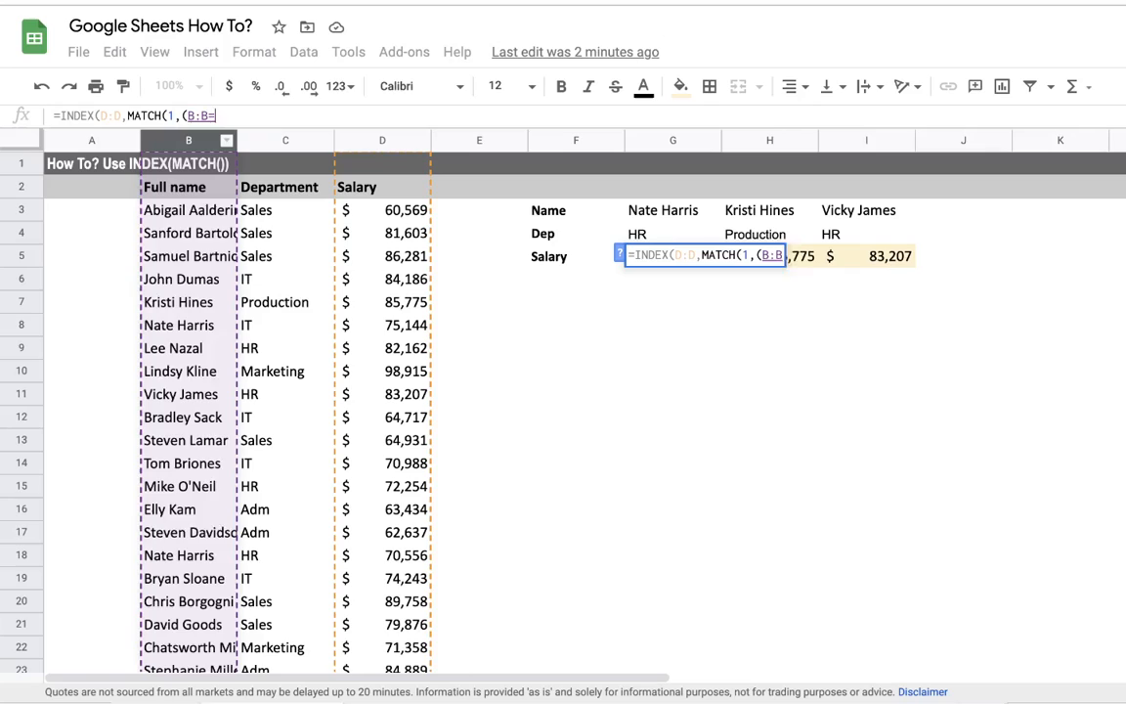
text(=)
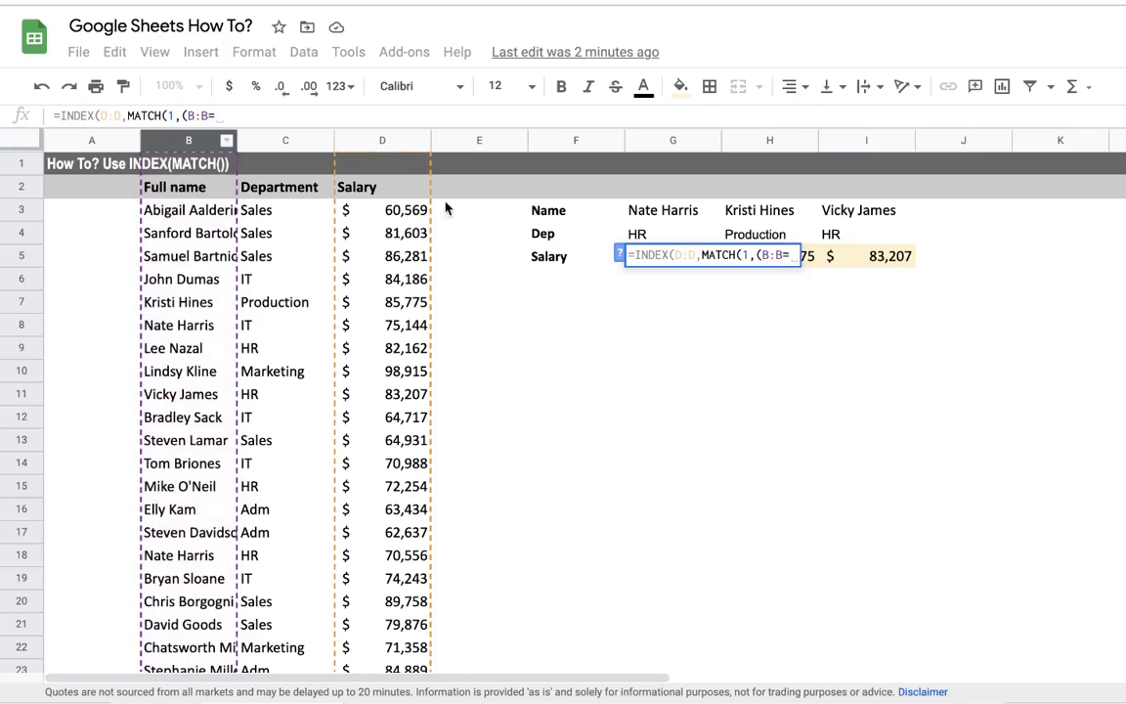
click(643, 215)
text()*)
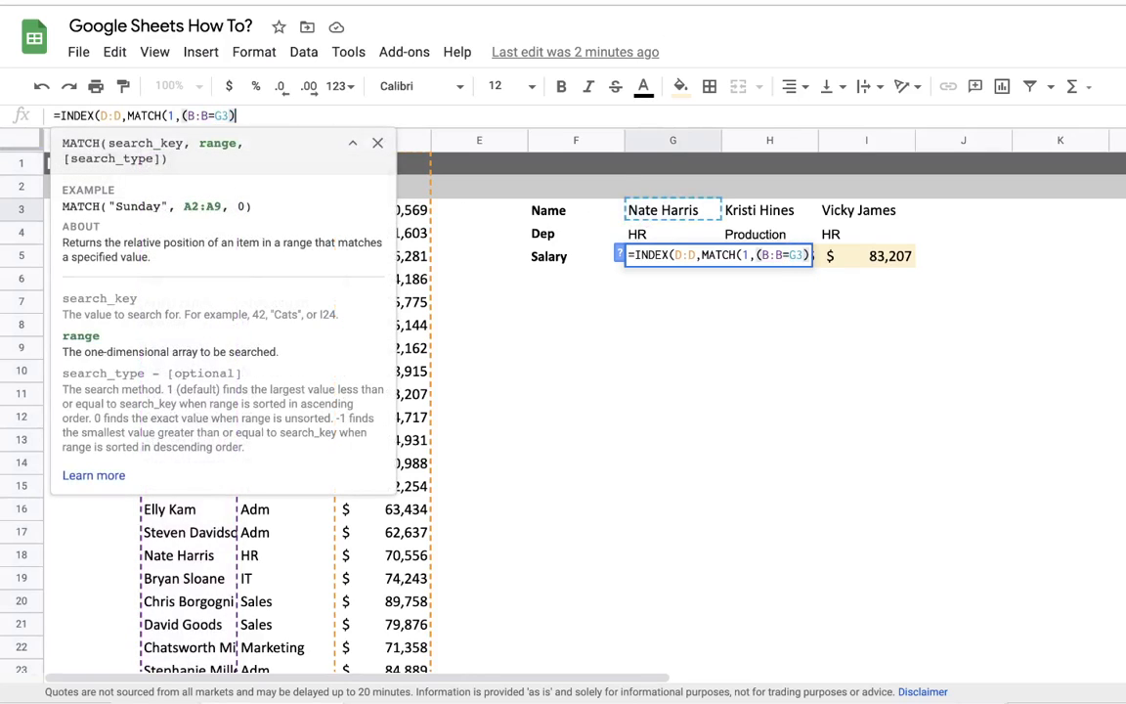
Step: Add the department condition (C:C=G4), set the match type to 0, and complete the formula in G5
text(()
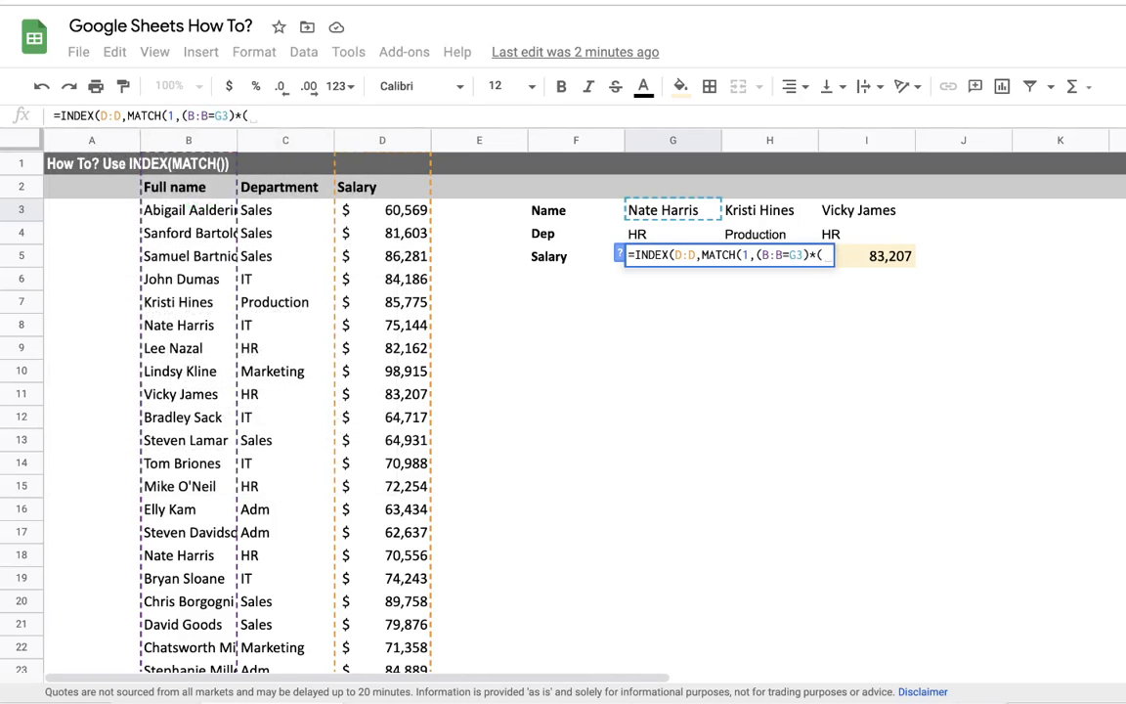
click(285, 141)
text(=)
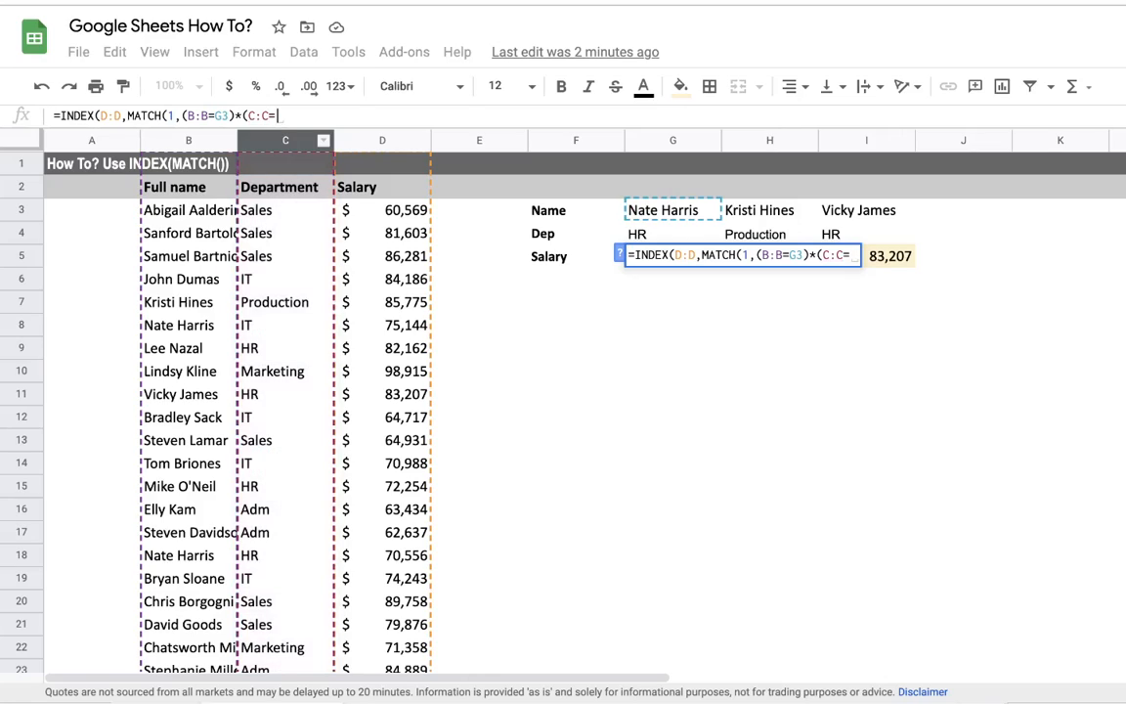
click(672, 234)
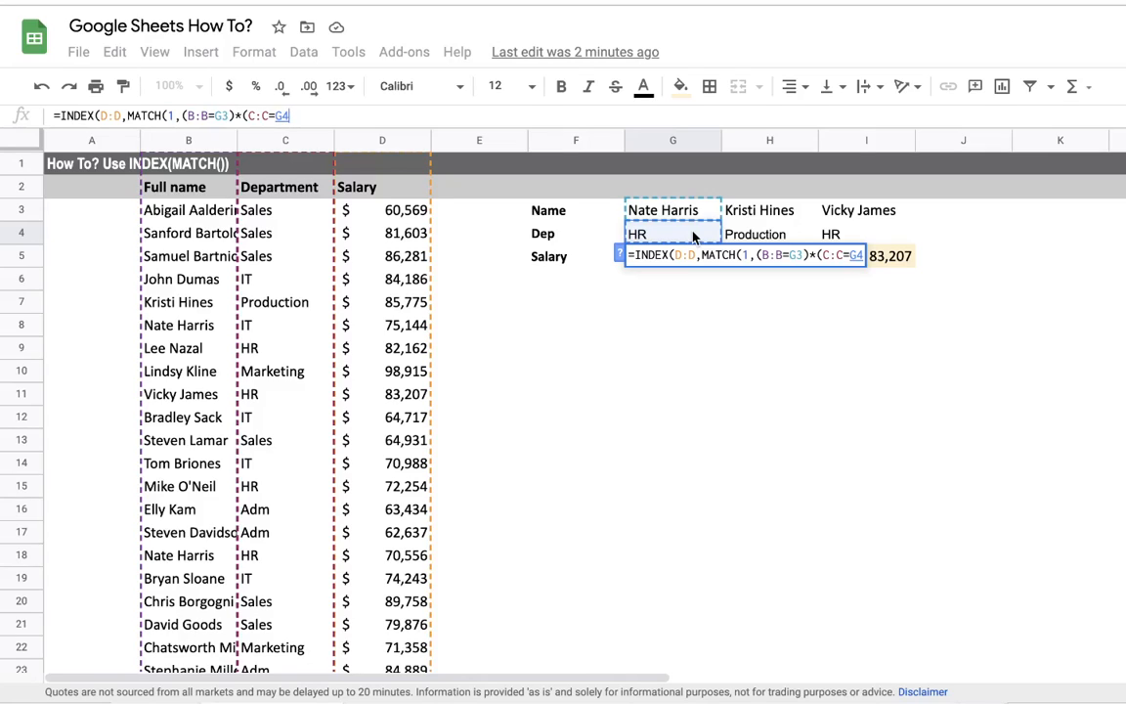
text())
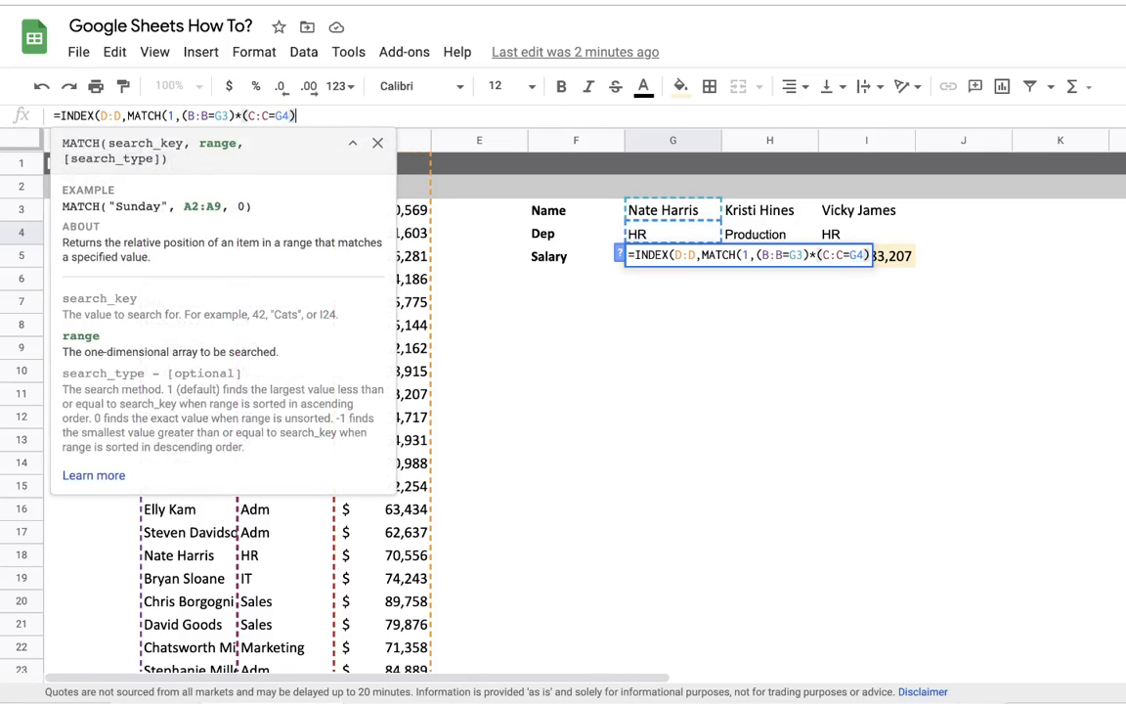
text(, 0))
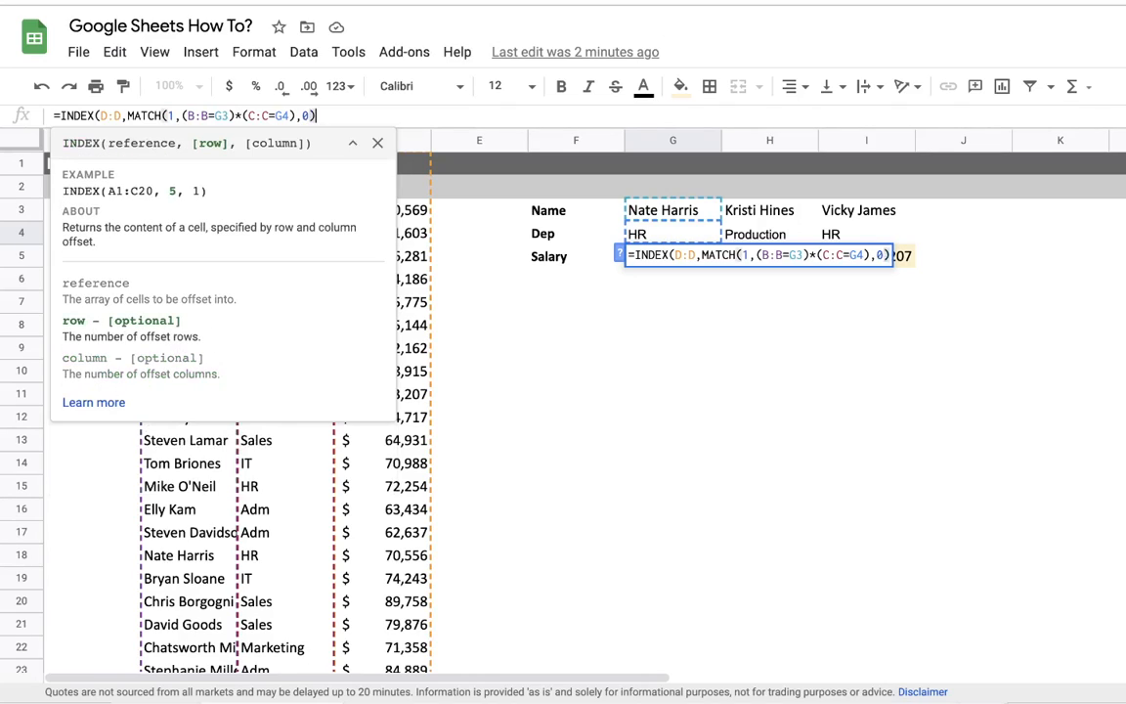
key(Return)
key(Up)
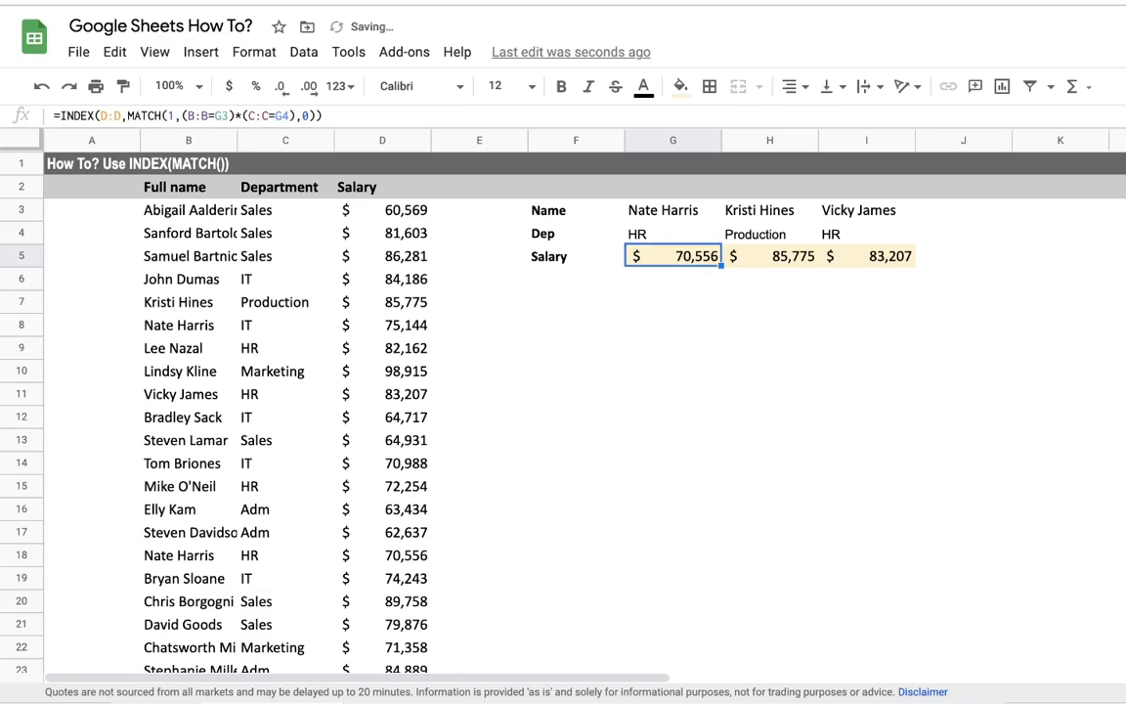
Step: Check the G5 salary formula's result against the duplicate-name entries in rows 8 and 18
double_click(647, 257)
key(Escape)
click(386, 327)
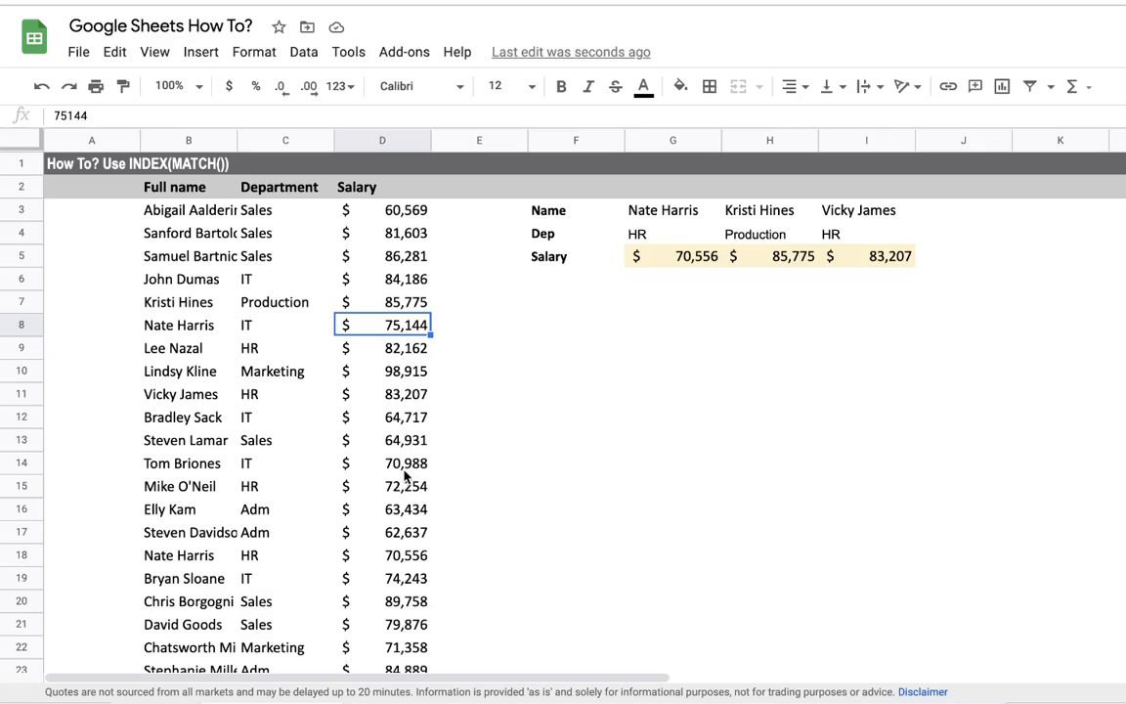
click(383, 555)
click(191, 555)
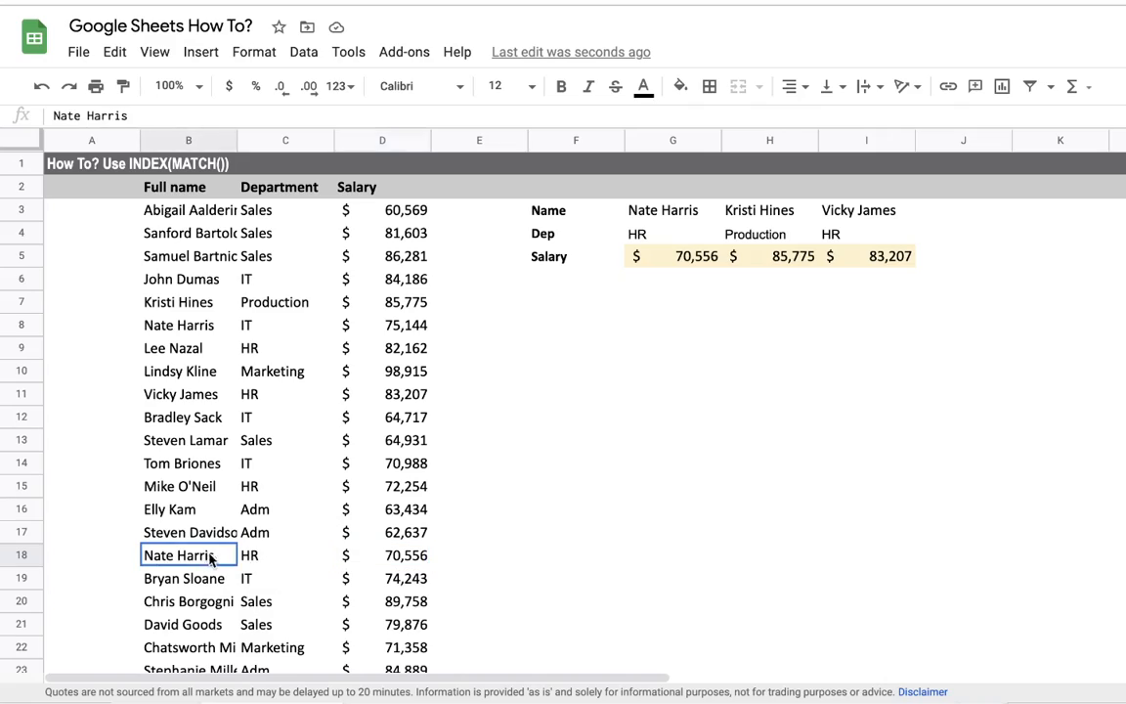
click(269, 557)
click(403, 557)
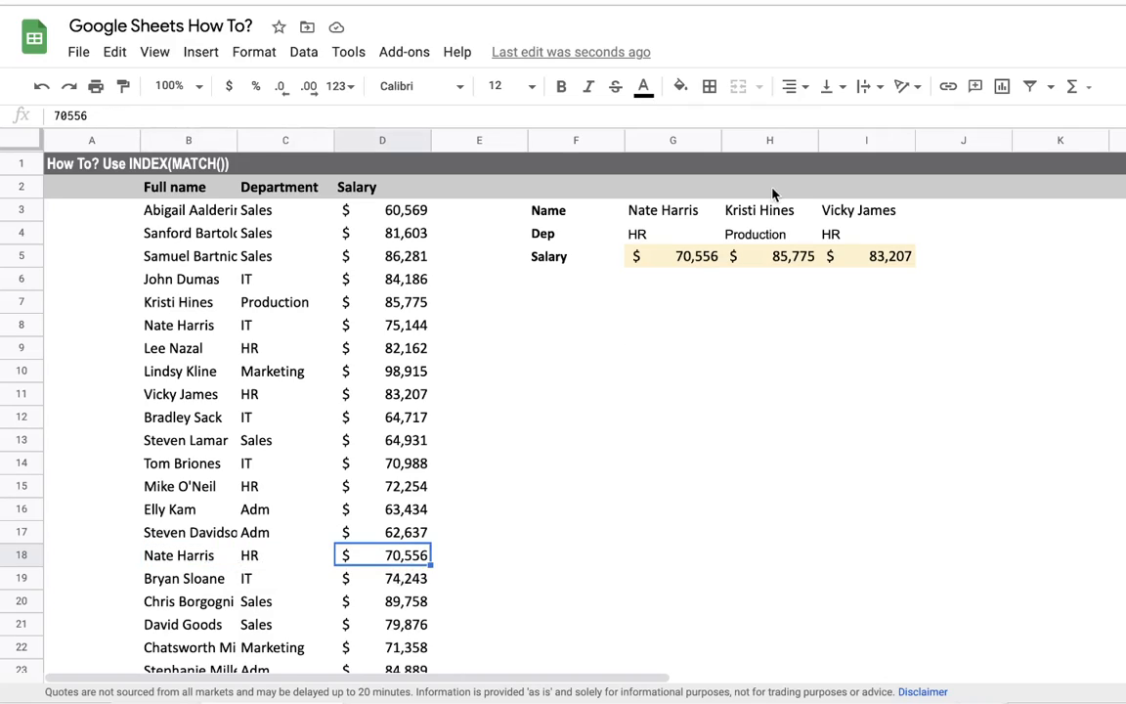
Step: Make the column references in the G5 salary formula absolute: $D:$D, $B:$B and $C:$C
click(367, 116)
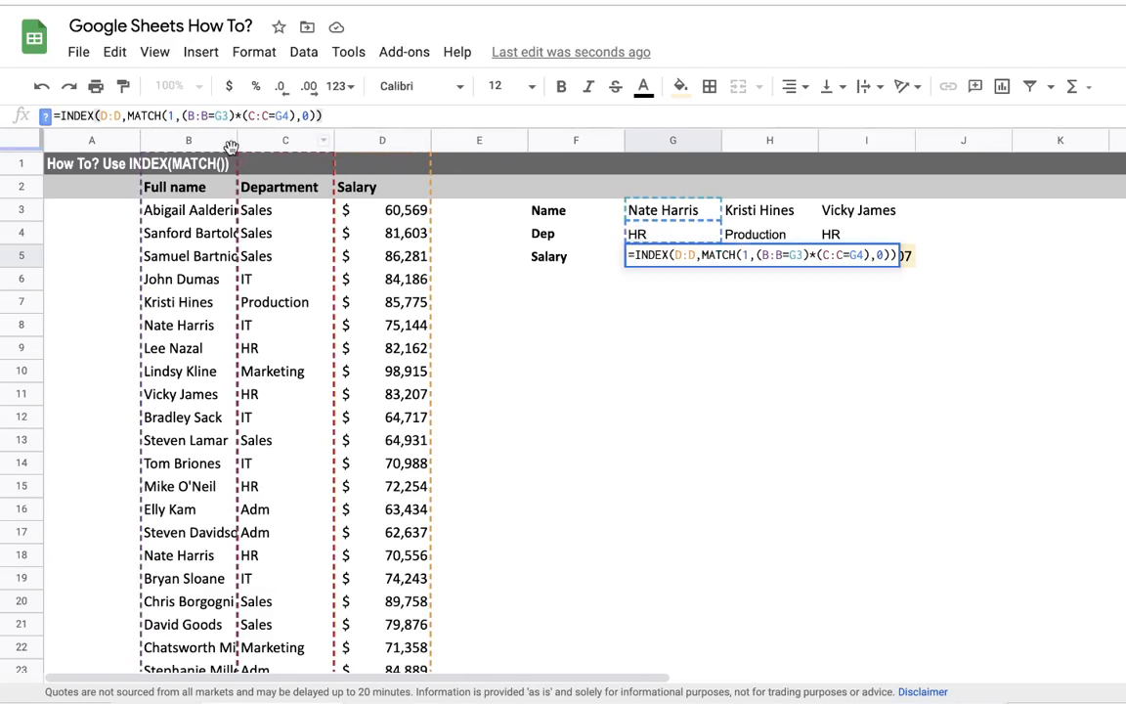
click(122, 115)
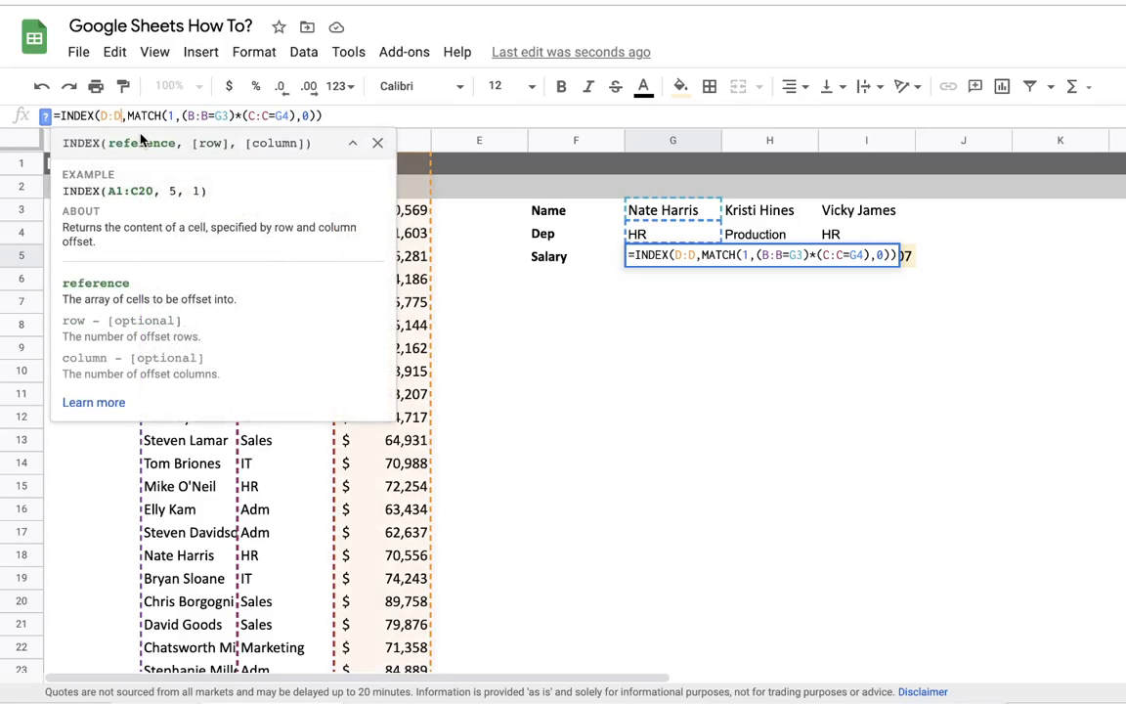
key(F4)
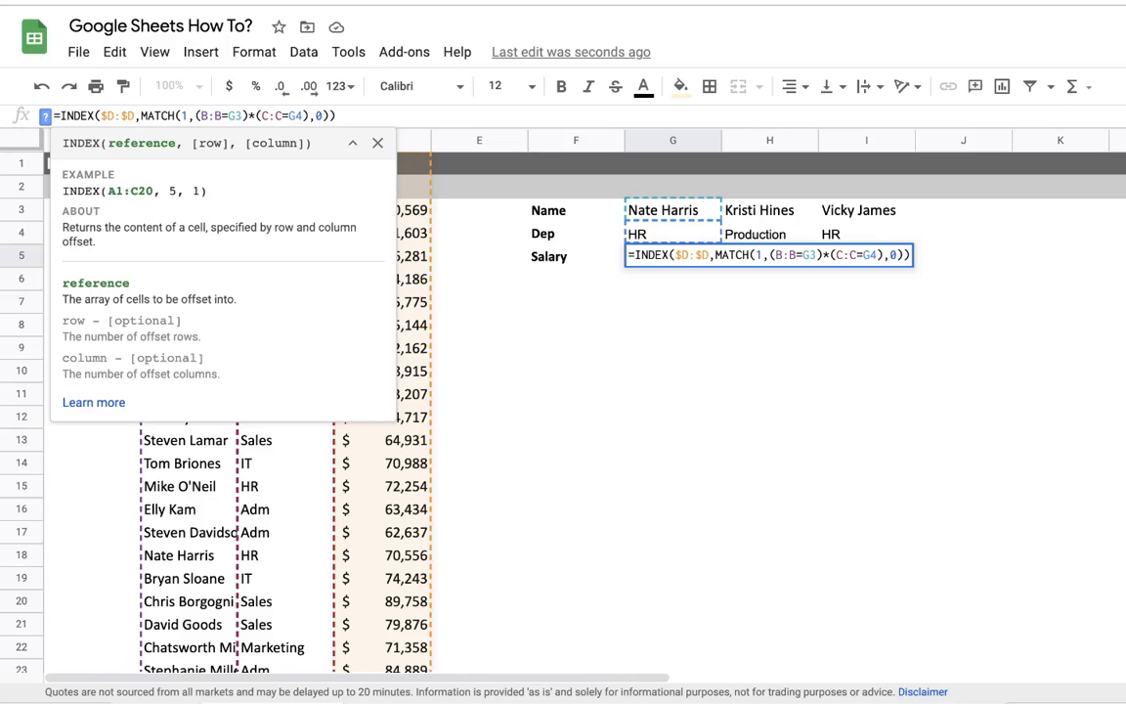
click(223, 115)
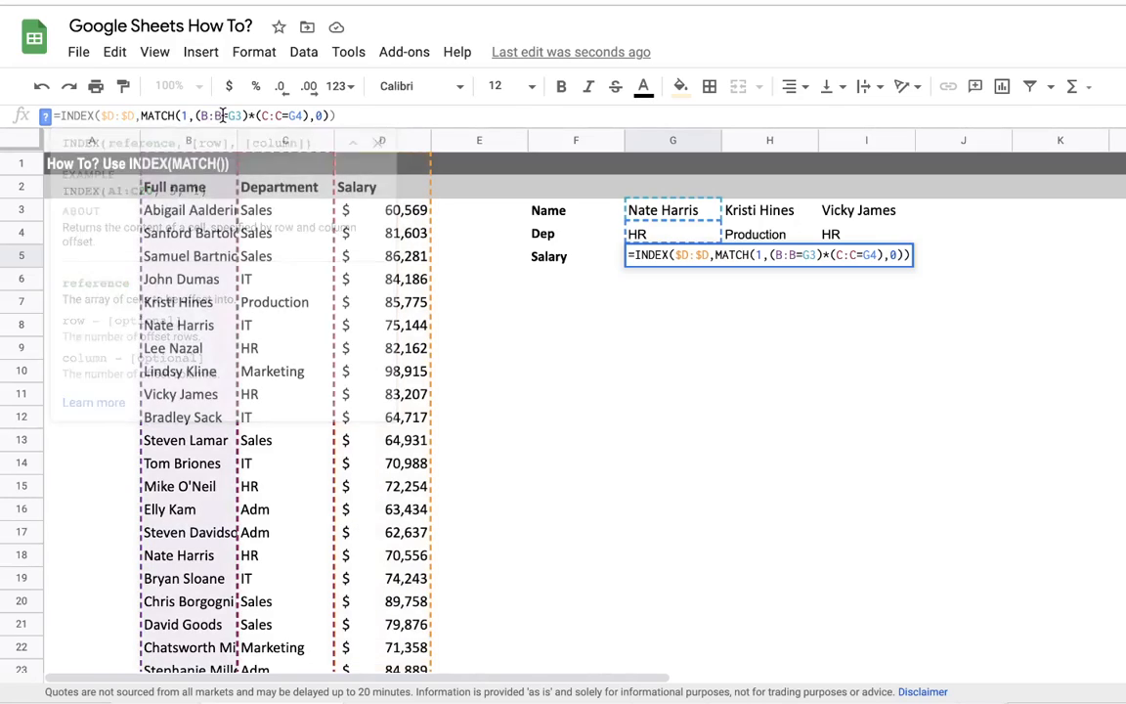
key(F4)
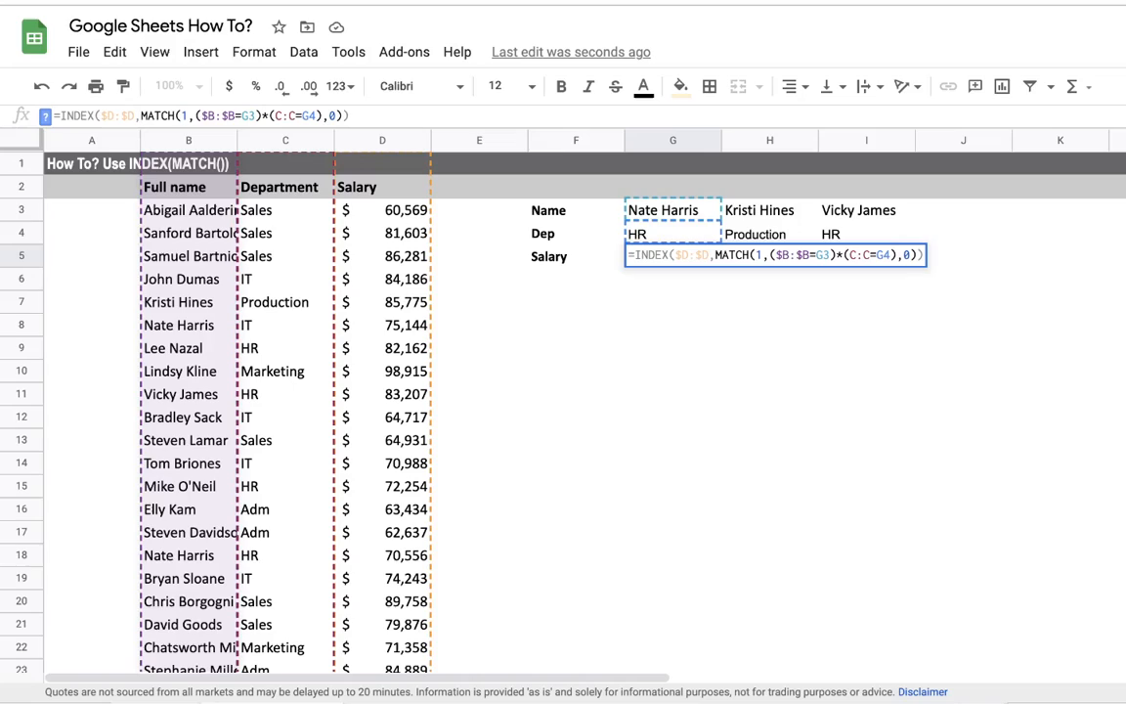
double_click(248, 115)
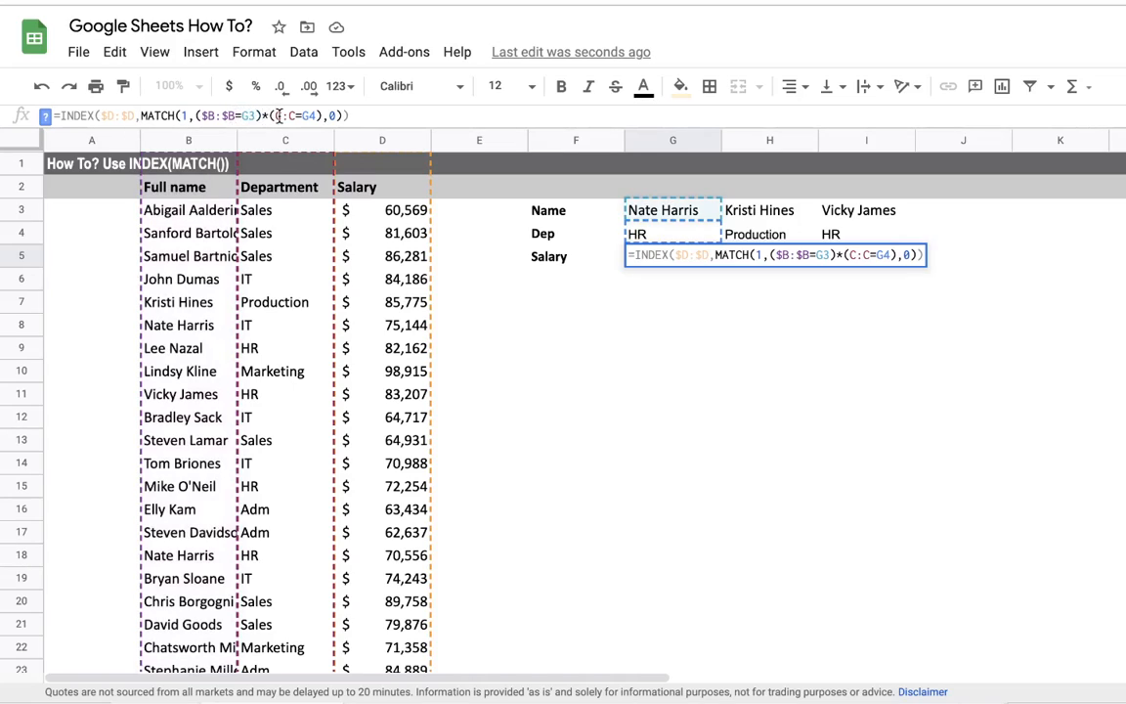
click(290, 116)
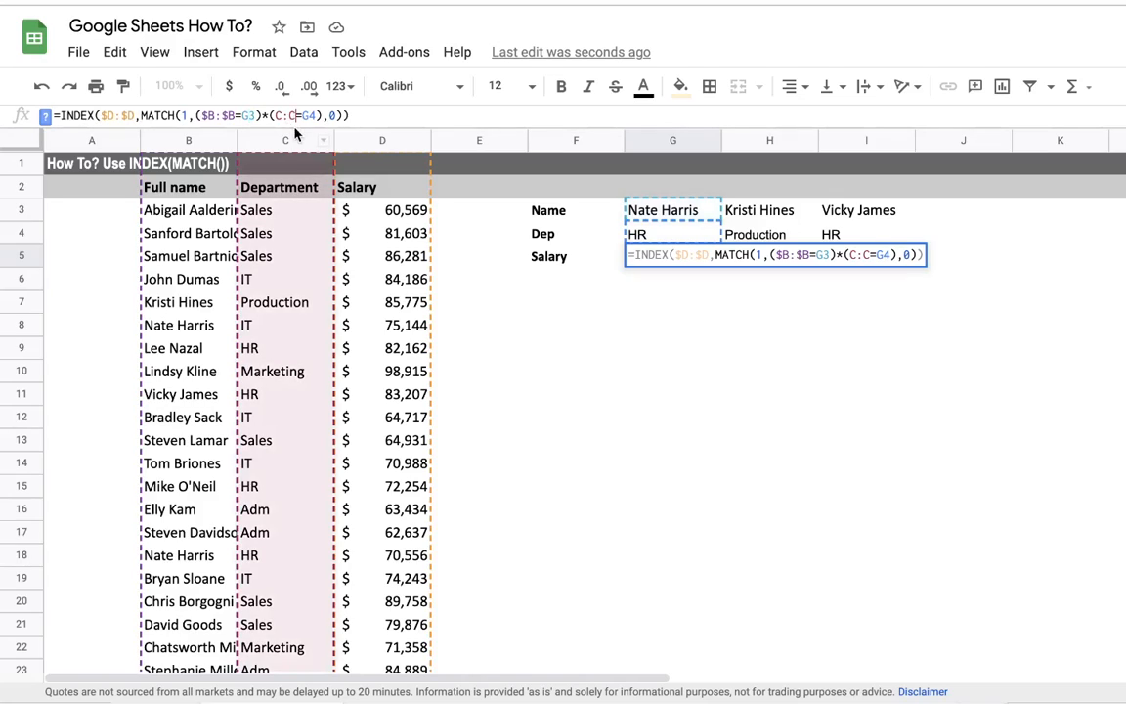
key(F4)
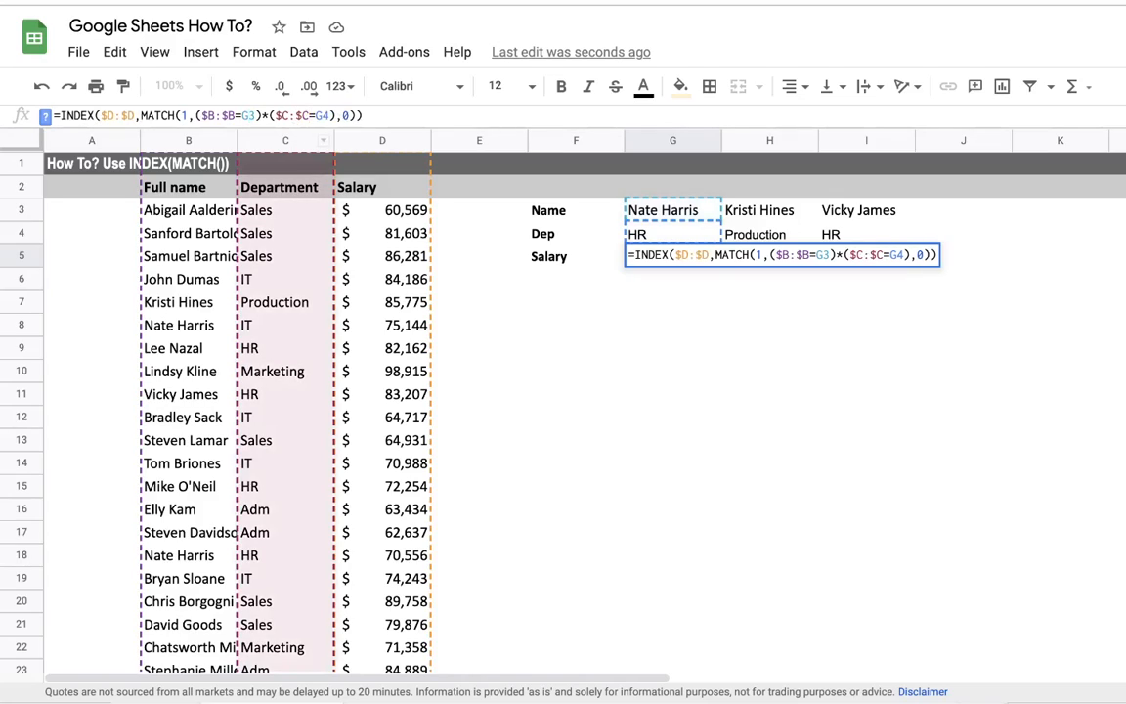
key(Return)
Step: Copy the salary formula from G5 into H5 and I5
key(Up)
key(ctrl+c)
key(Right)
key(ctrl+v)
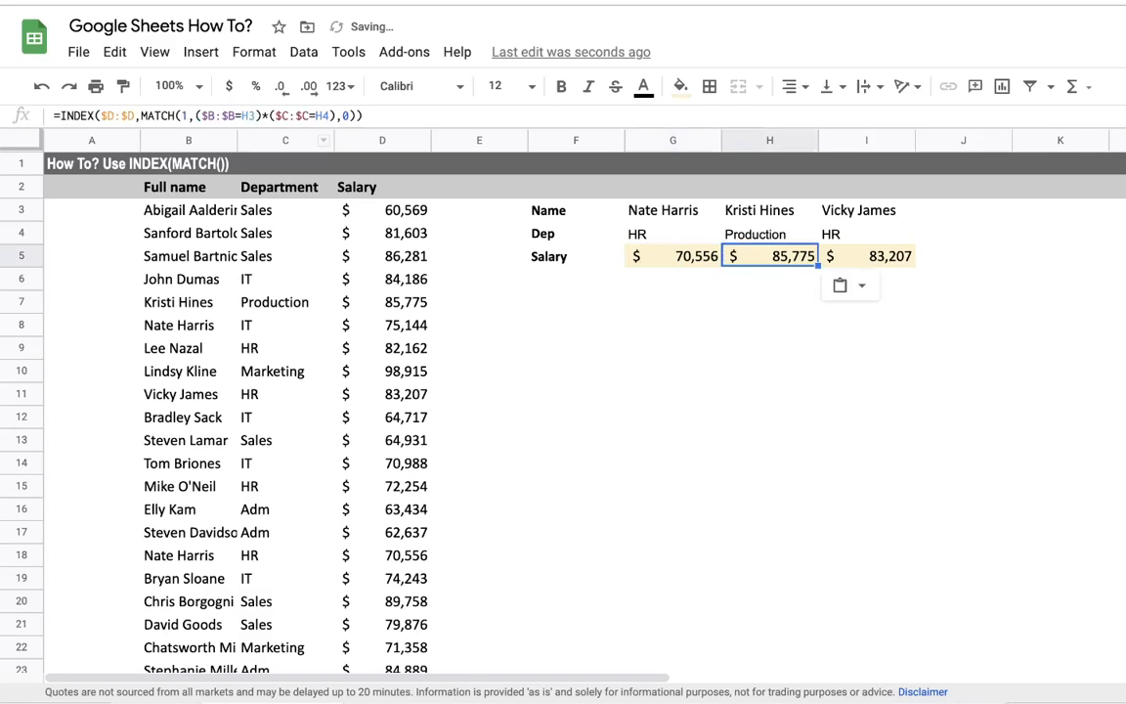
key(Right)
key(ctrl+v)
key(Left)
key(Left)
key(Right)
click(842, 265)
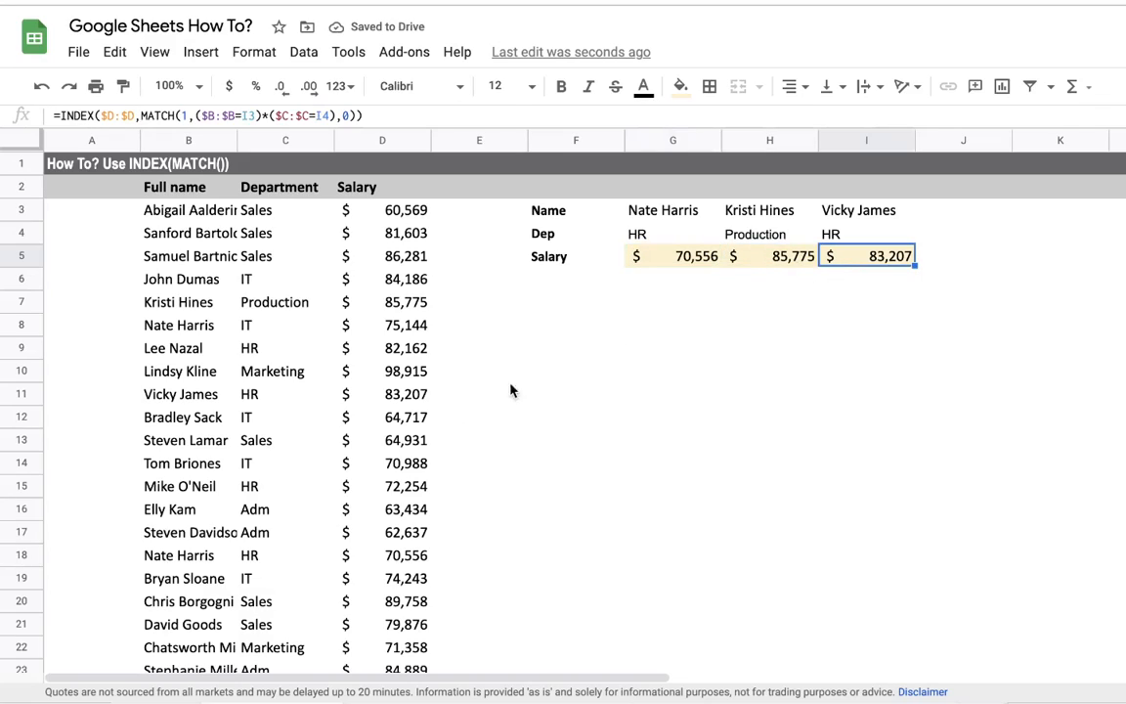
Step: Try IT as the department in H4 to test the H5 salary formula, and undo the change
click(735, 241)
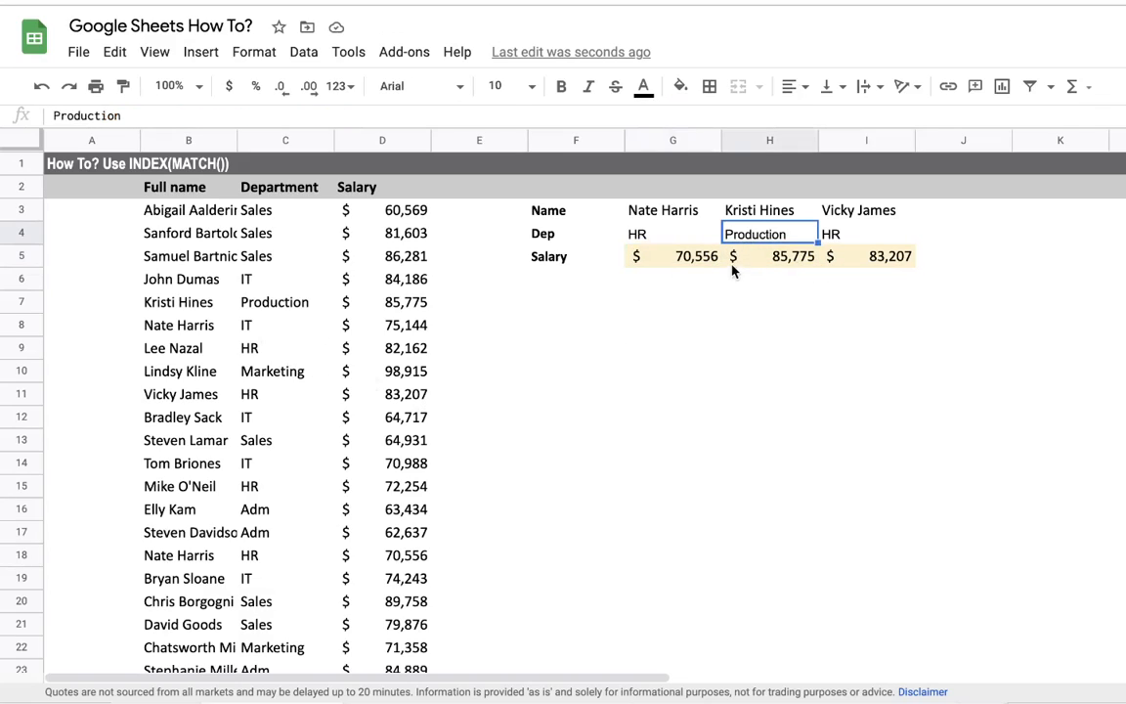
text(IT)
key(Return)
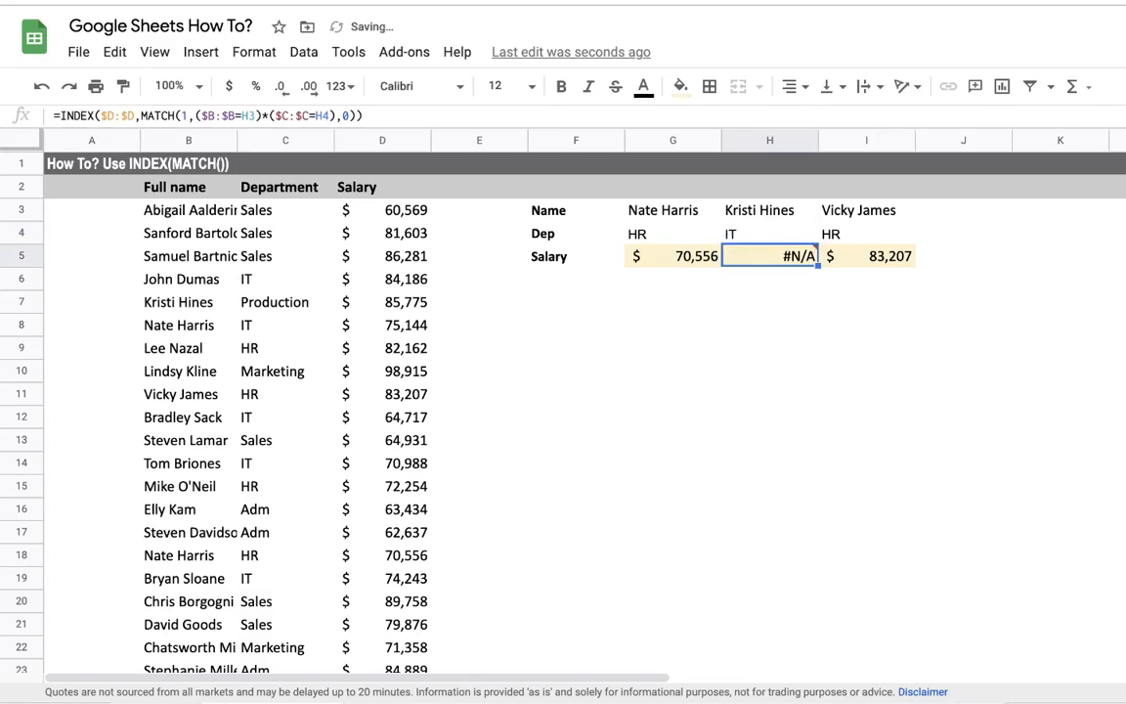
key(Up)
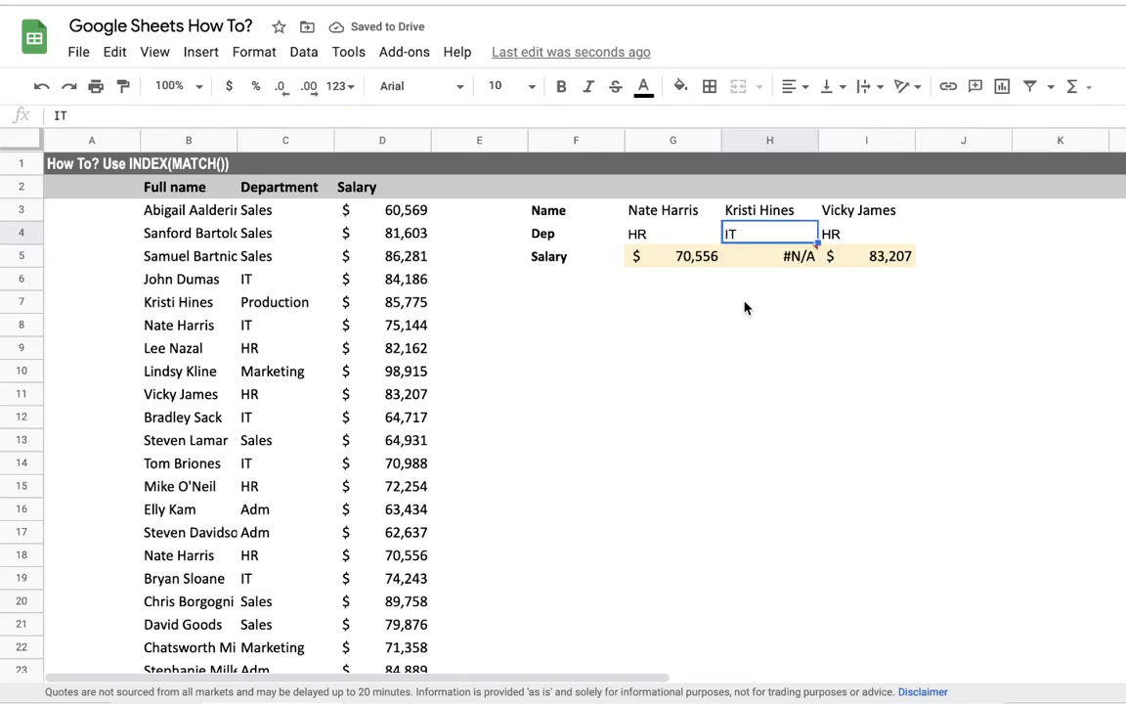
click(792, 259)
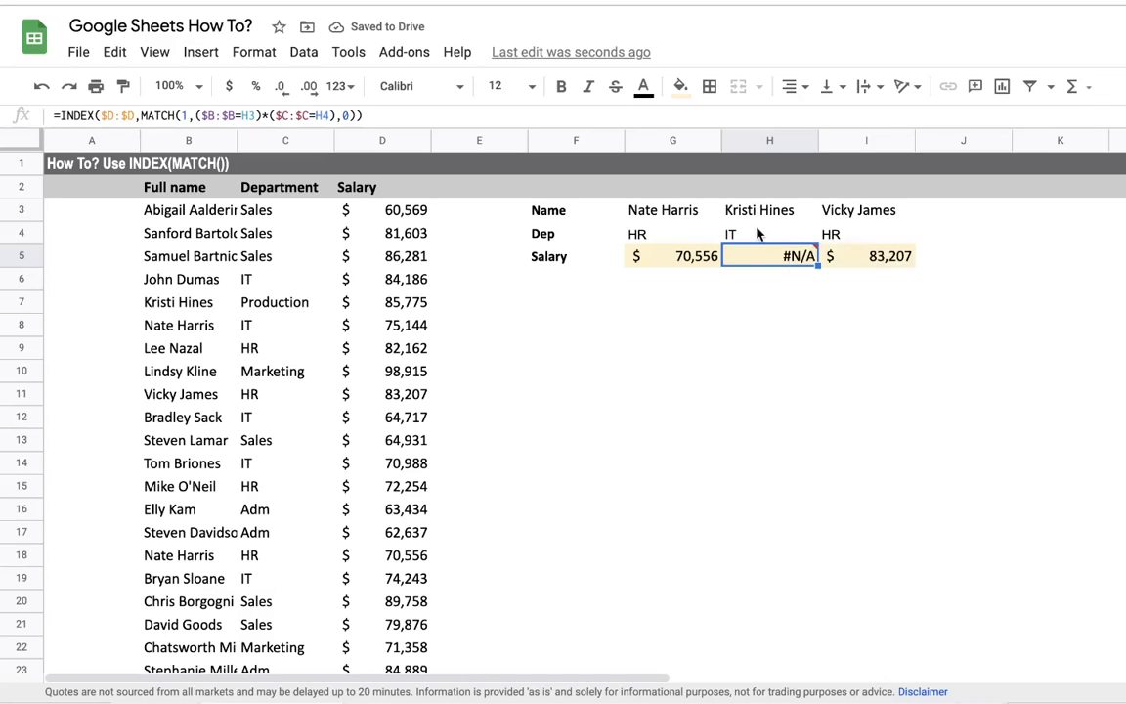
click(41, 86)
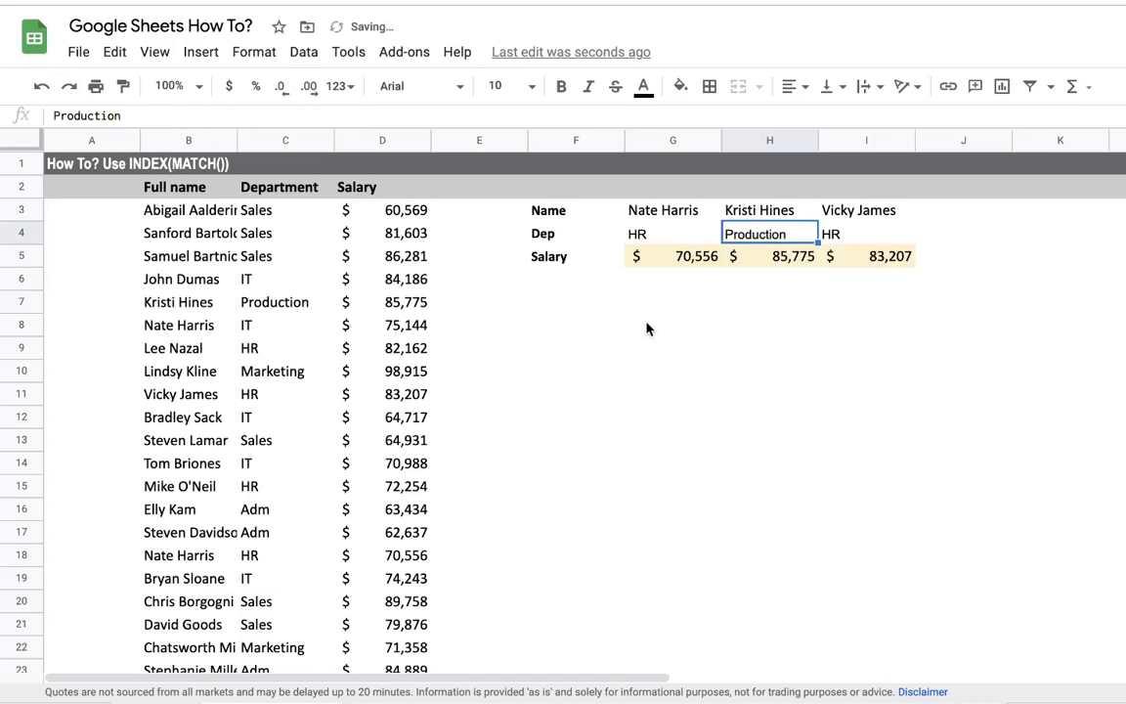
Step: Replace the full name in B6 with a copy of the name in H3, creating a duplicate-name entry
click(746, 216)
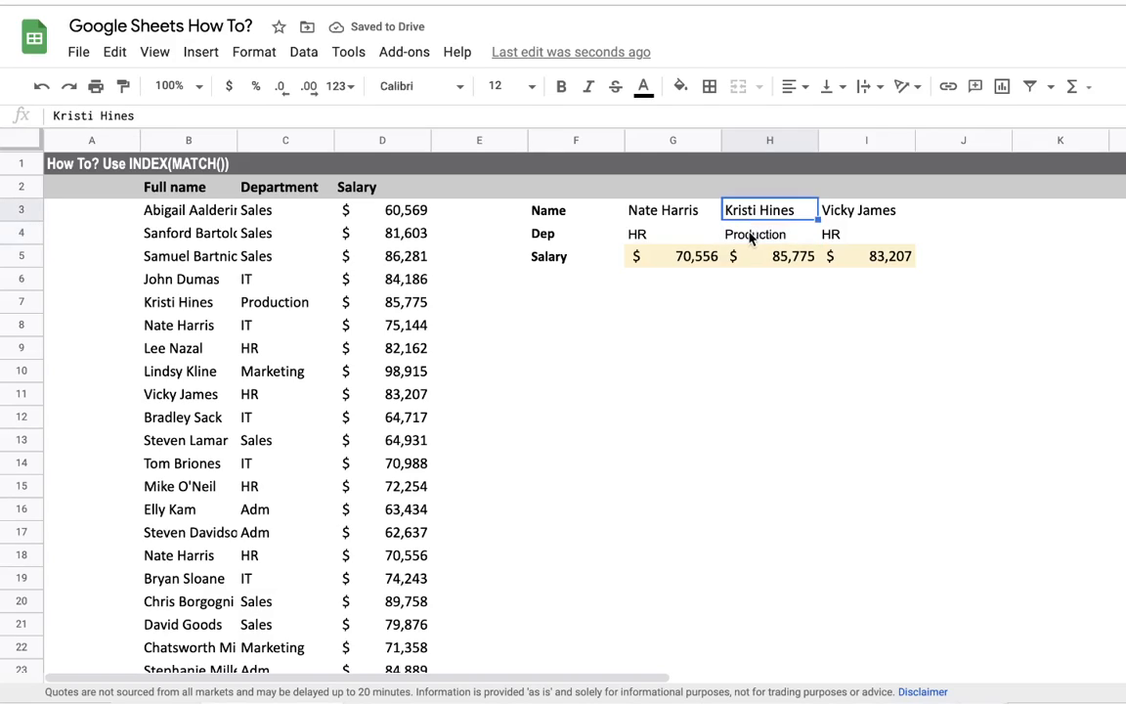
key(ctrl+c)
click(195, 281)
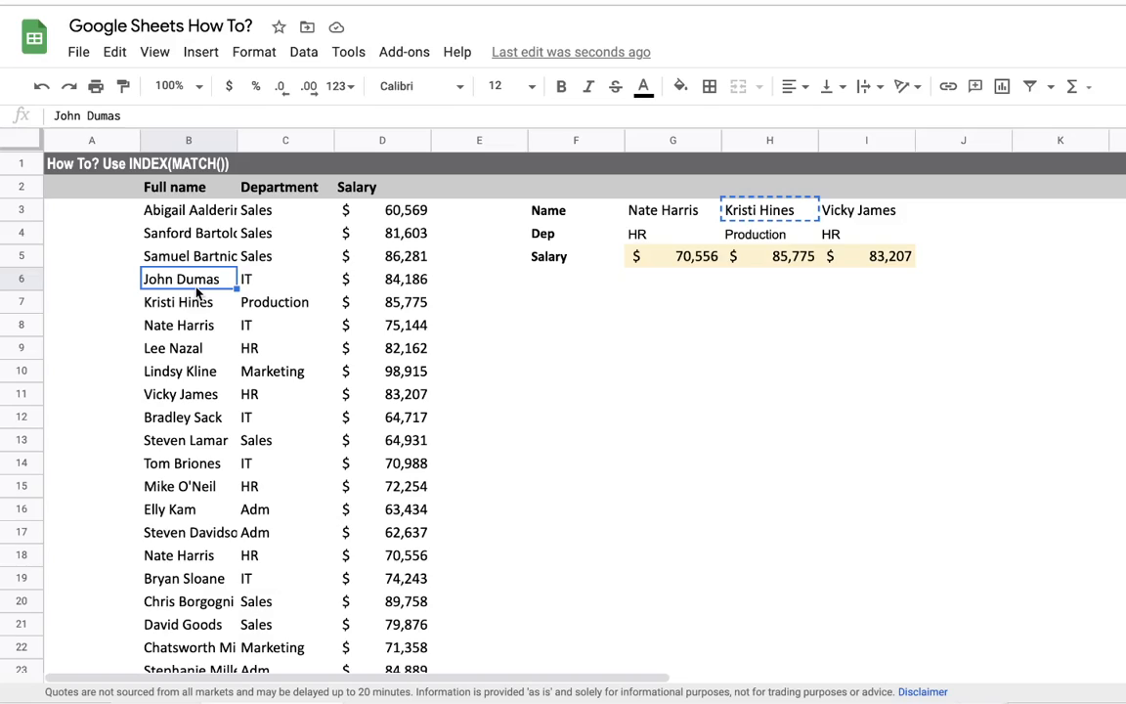
key(ctrl+v)
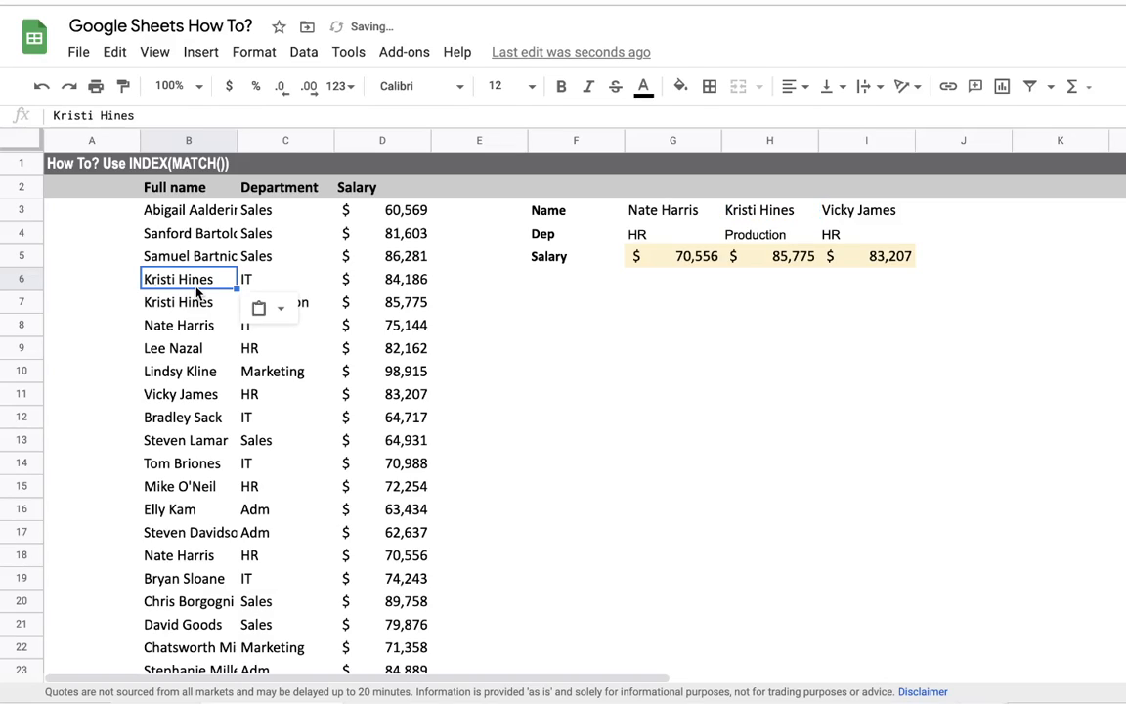
Step: Set the department in H4 to IT
click(755, 239)
text(IT)
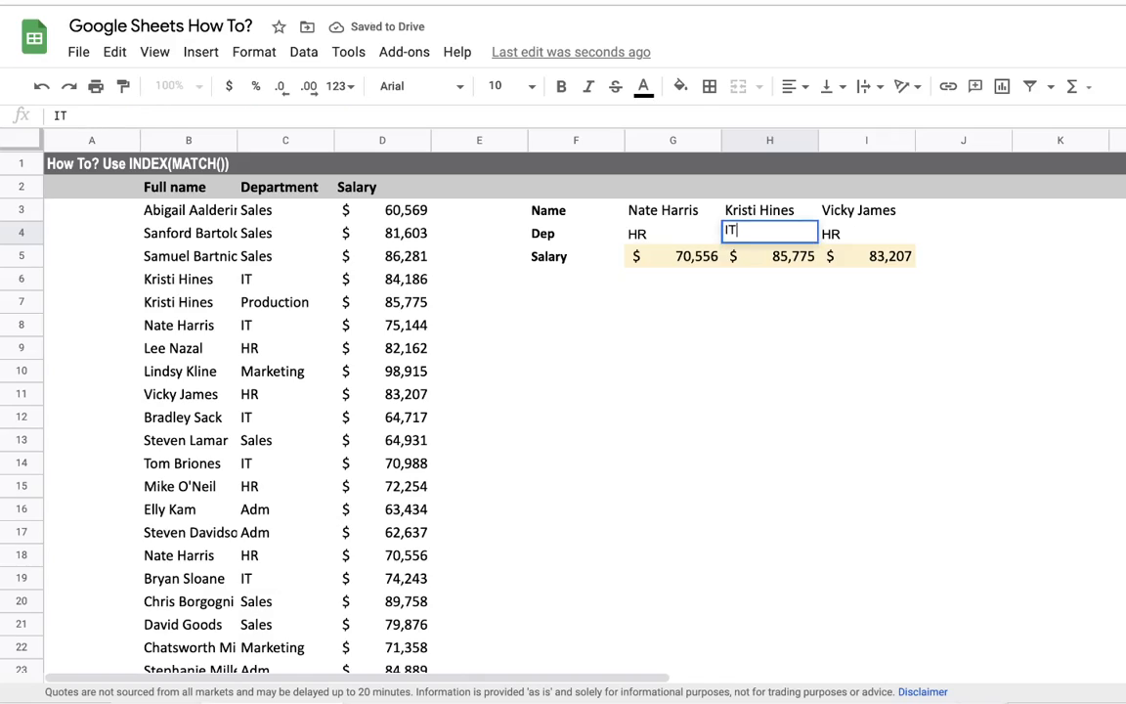
key(Return)
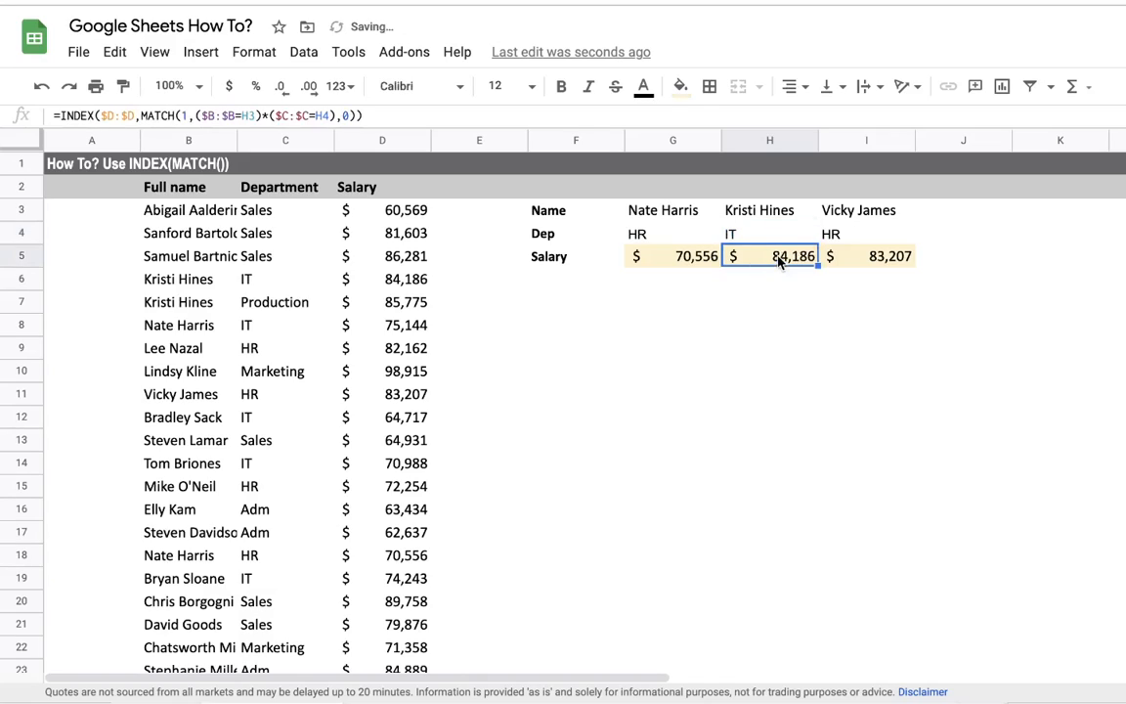